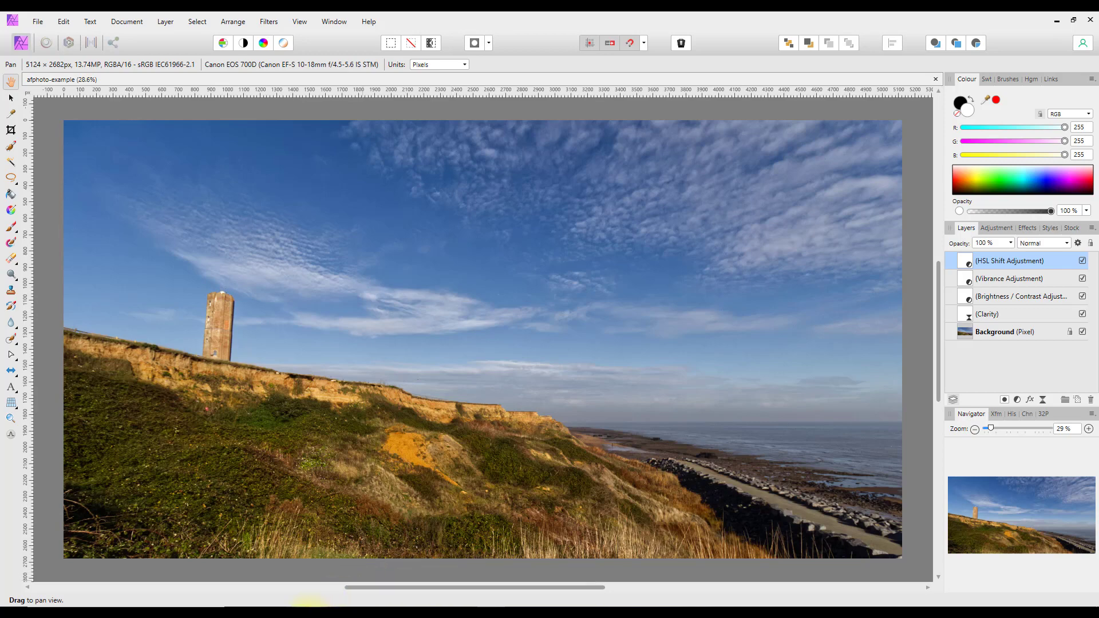
Go to the 99designs image file formats article and scroll to its raster-vs-vector infographic.
{"action": "left_click", "coordinate": [295, 601]}
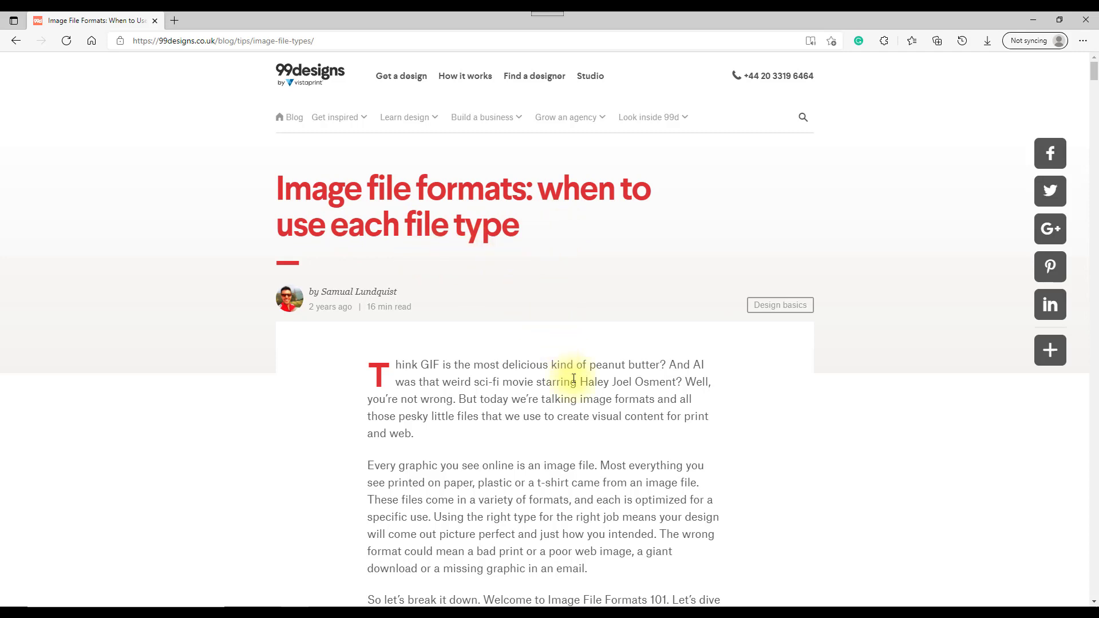
{"action": "scroll", "coordinate": [575, 379], "scroll_direction": "down", "scroll_amount": 4}
{"action": "scroll", "coordinate": [574, 378], "scroll_direction": "down", "scroll_amount": 4}
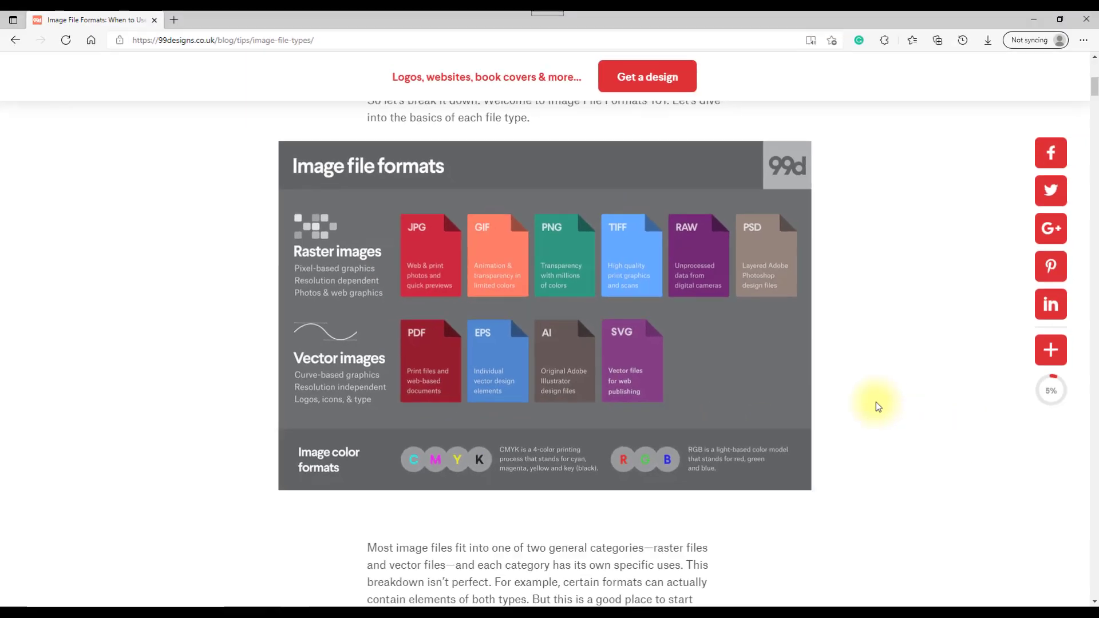
Read through the article's raster and CMYK vs. RGB sections.
{"action": "scroll", "coordinate": [1053, 452], "scroll_direction": "down", "scroll_amount": 2}
{"action": "scroll", "coordinate": [880, 410], "scroll_direction": "down", "scroll_amount": 8}
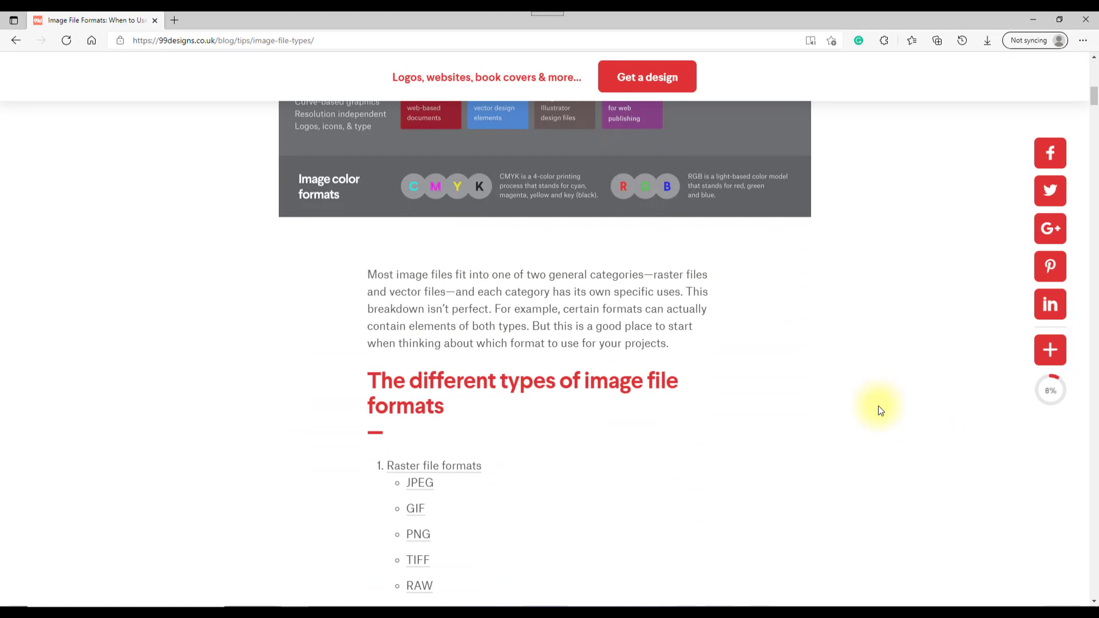
{"action": "scroll", "coordinate": [878, 410], "scroll_direction": "down", "scroll_amount": 4}
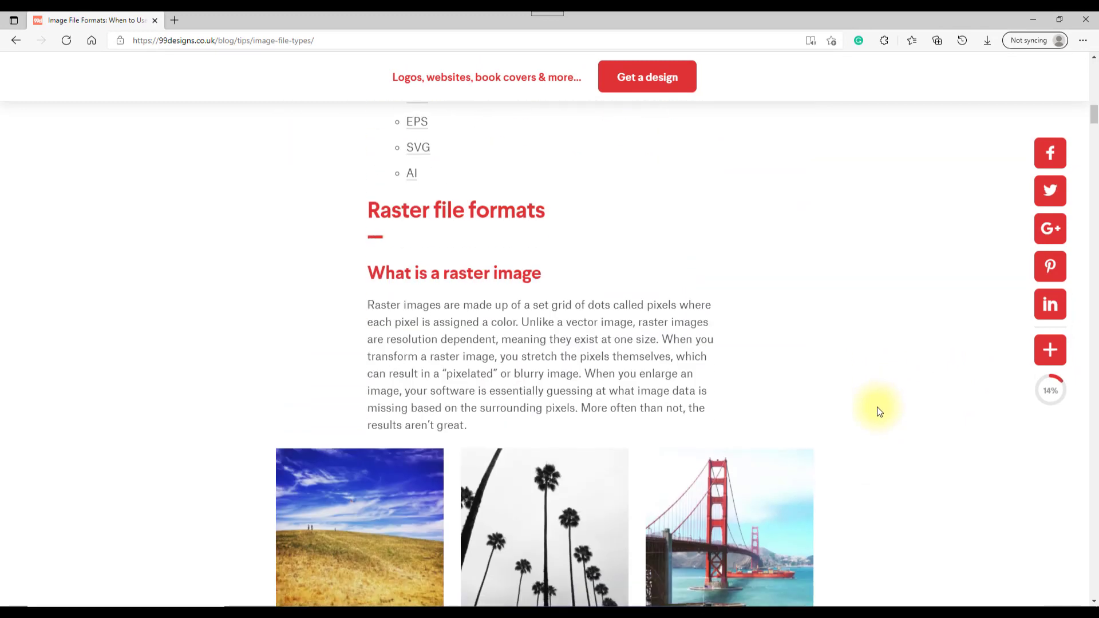
{"action": "scroll", "coordinate": [877, 410], "scroll_direction": "down", "scroll_amount": 2}
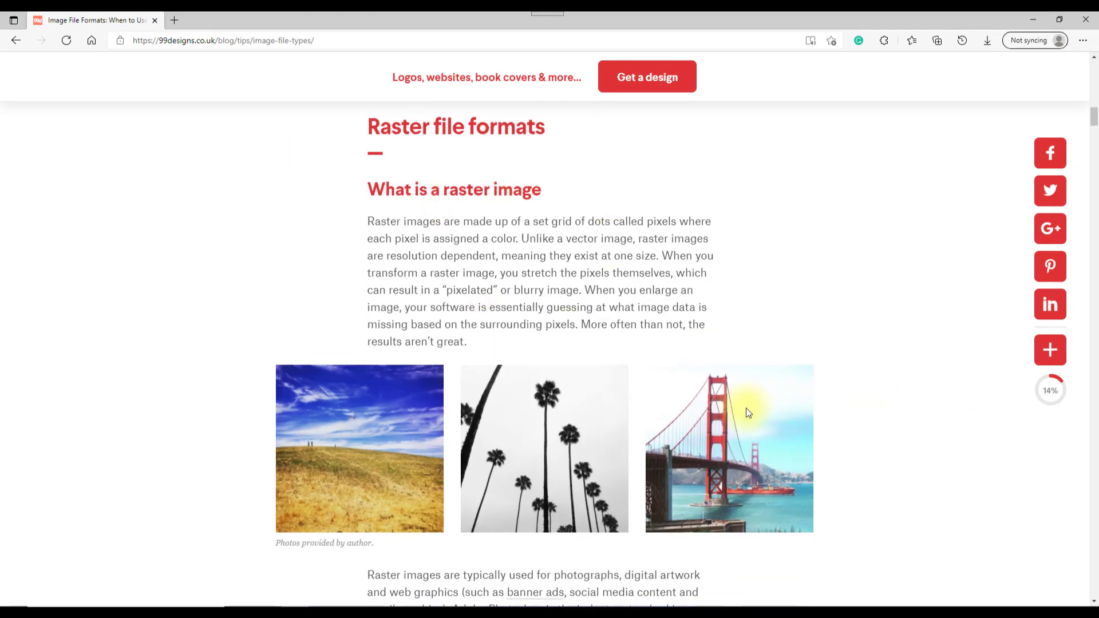
{"action": "scroll", "coordinate": [661, 372], "scroll_direction": "down", "scroll_amount": 3}
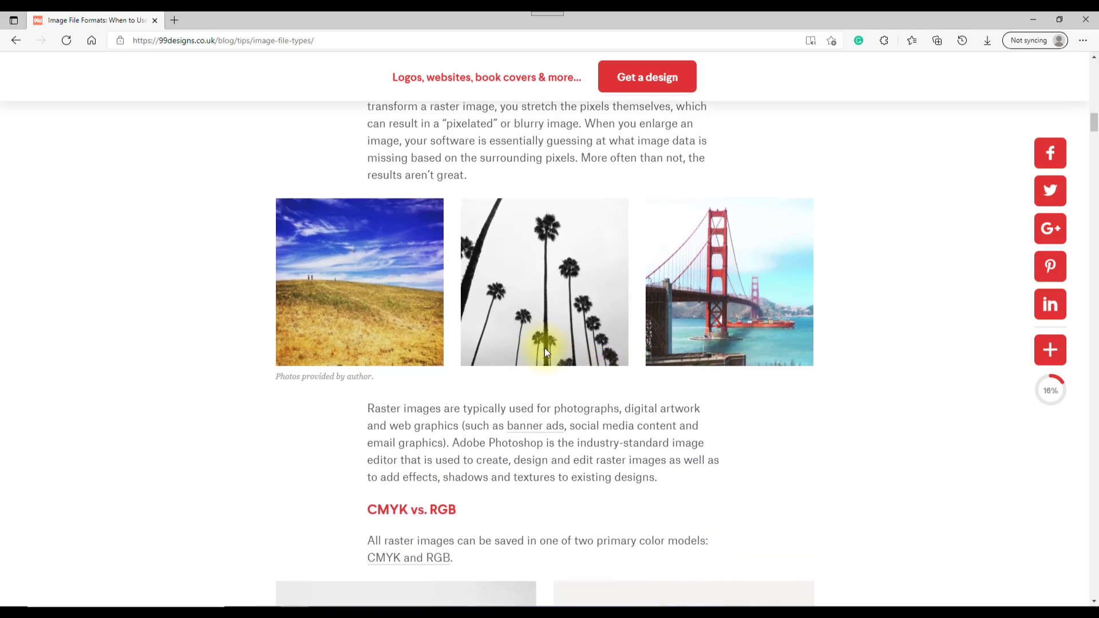
{"action": "scroll", "coordinate": [544, 348], "scroll_direction": "down", "scroll_amount": 3}
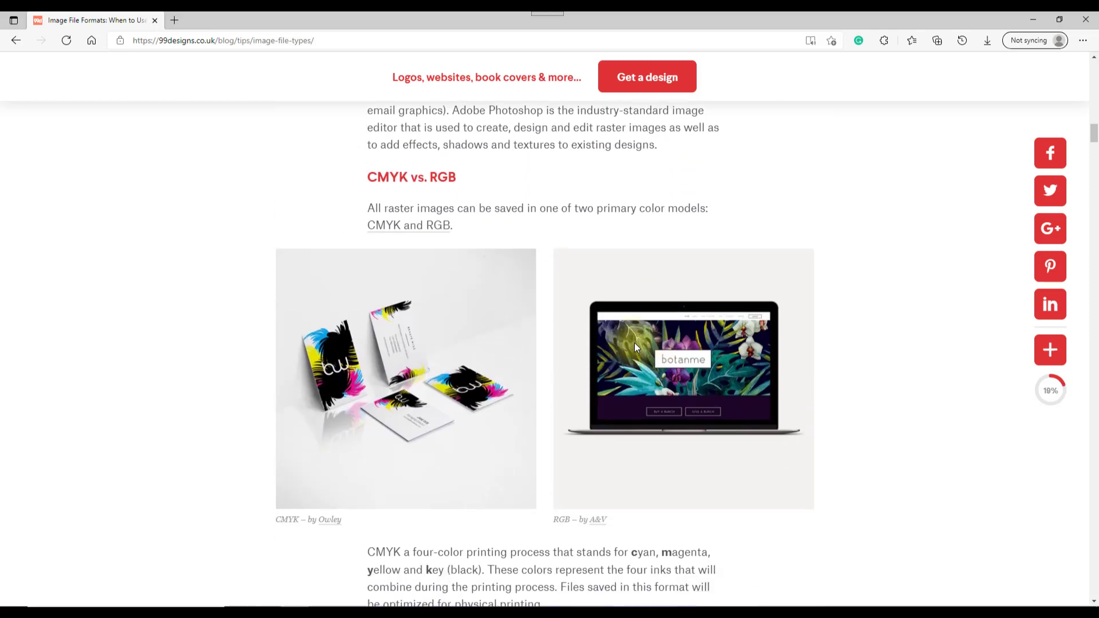
{"action": "scroll", "coordinate": [407, 322], "scroll_direction": "down", "scroll_amount": 1}
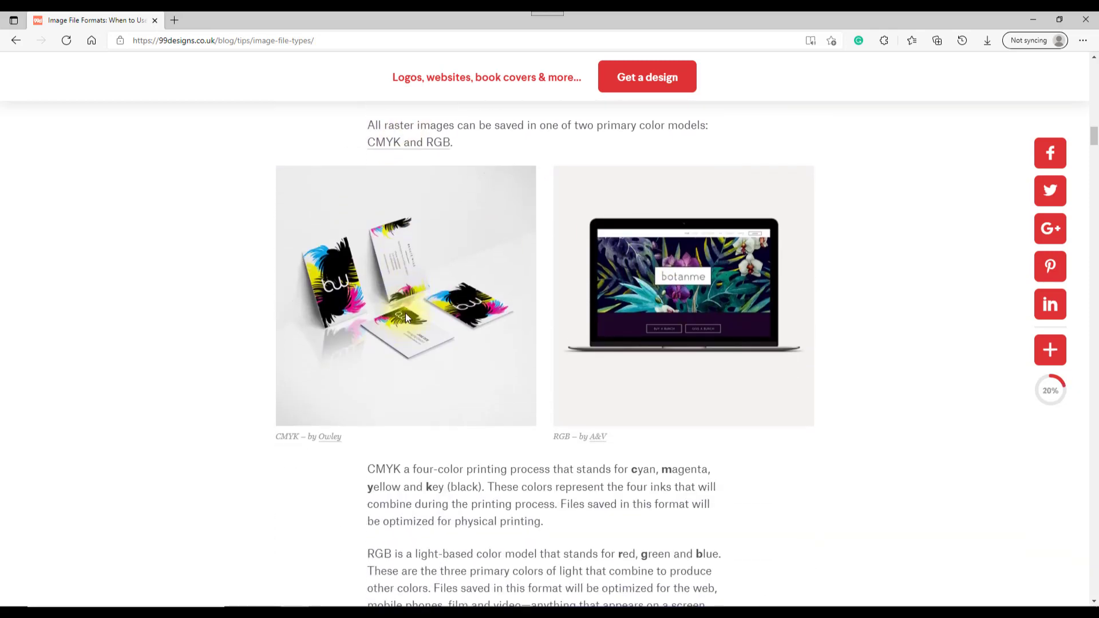
{"action": "scroll", "coordinate": [405, 313], "scroll_direction": "up", "scroll_amount": 2}
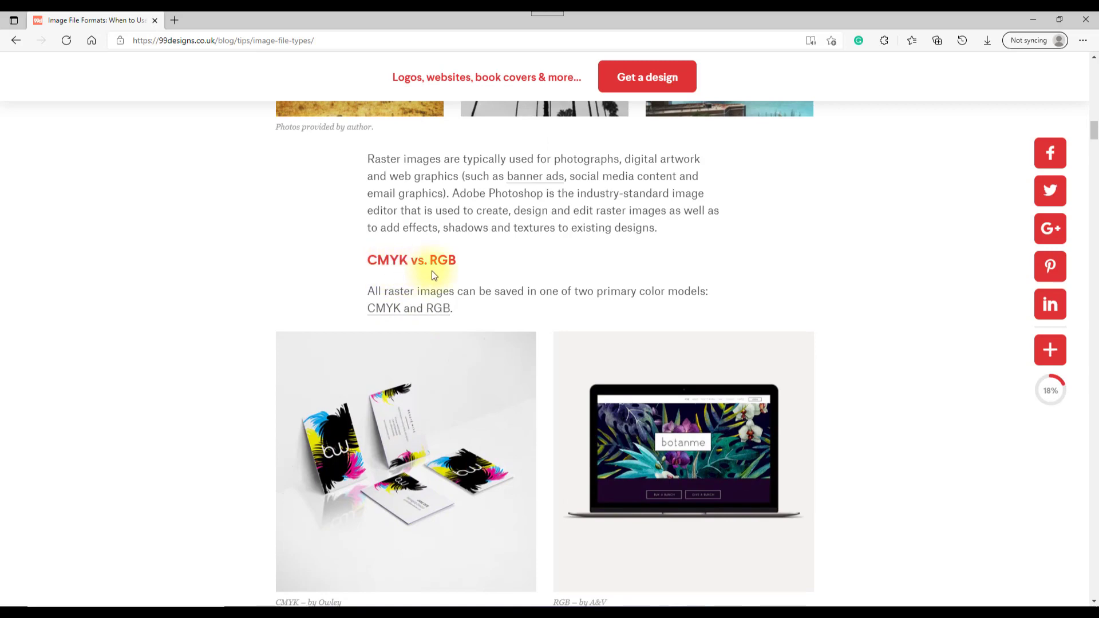
{"action": "scroll", "coordinate": [847, 344], "scroll_direction": "down", "scroll_amount": 3}
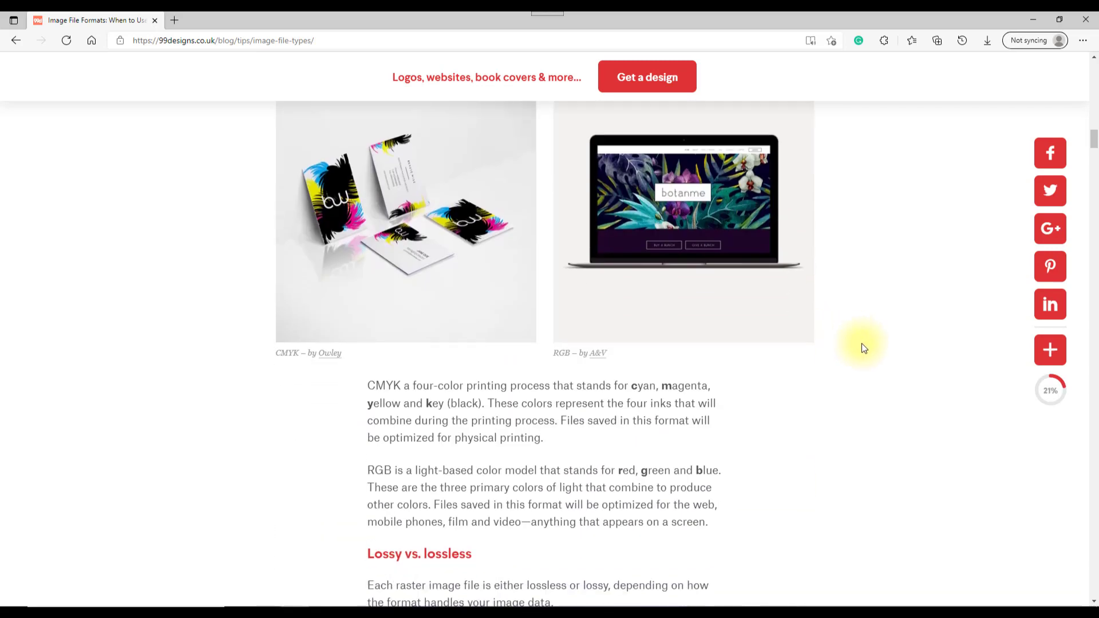
{"action": "scroll", "coordinate": [864, 348], "scroll_direction": "down", "scroll_amount": 4}
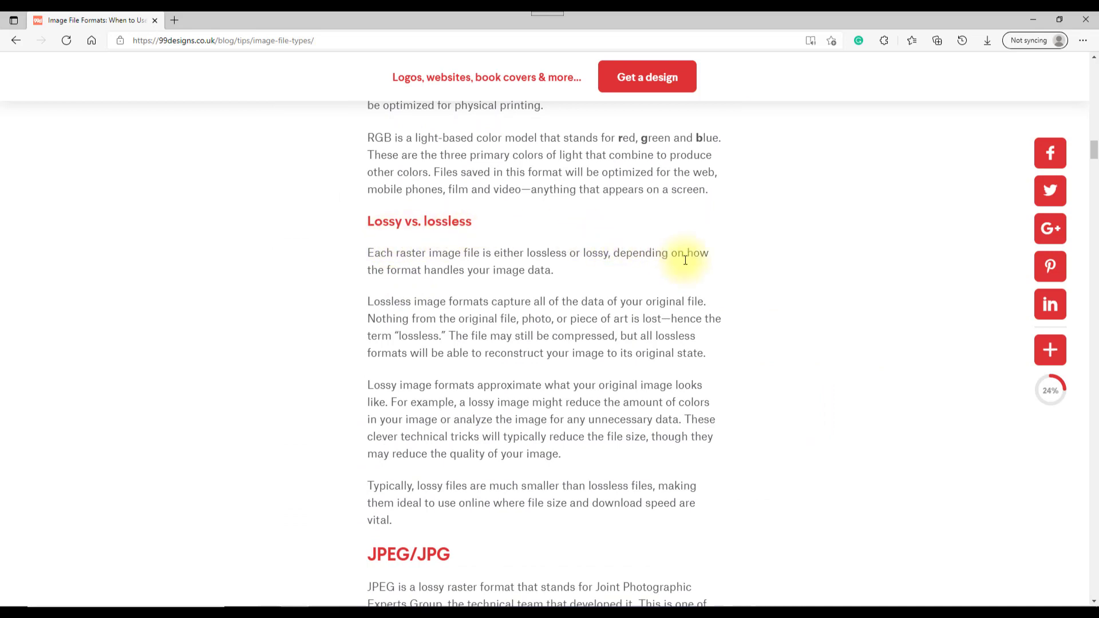
{"action": "scroll", "coordinate": [774, 300], "scroll_direction": "down", "scroll_amount": 2}
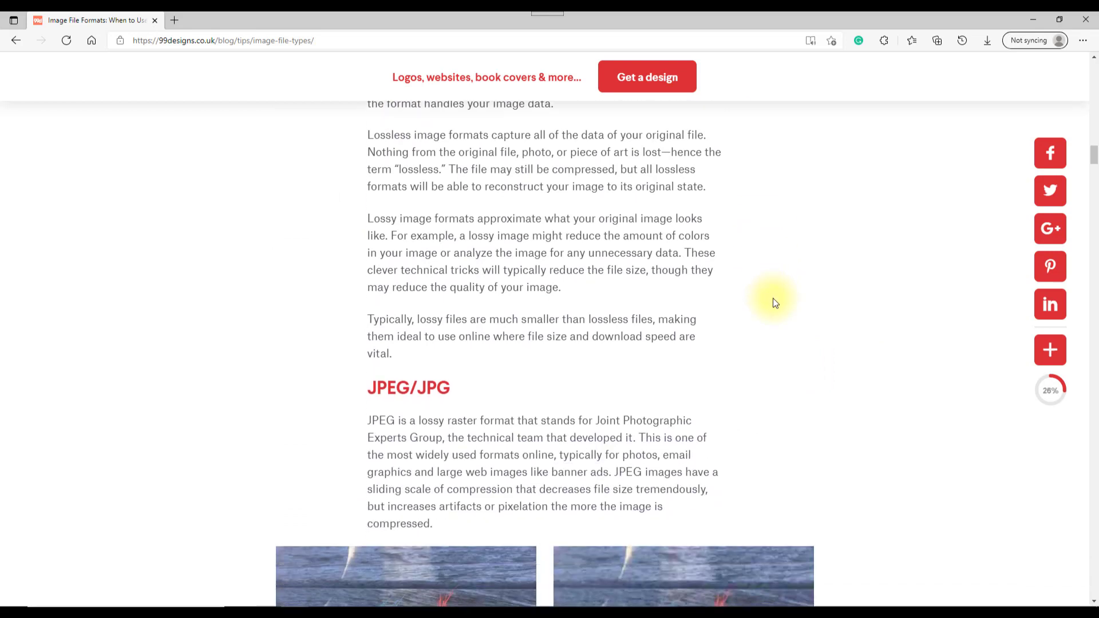
{"action": "scroll", "coordinate": [829, 380], "scroll_direction": "down", "scroll_amount": 4}
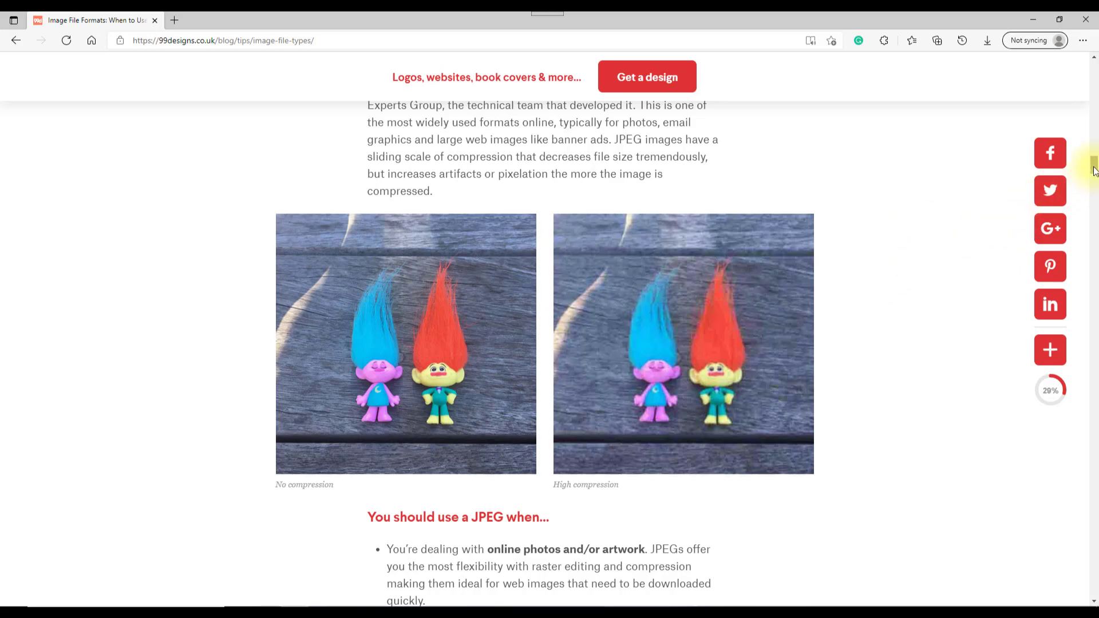
Read the lossy vs. lossless and JPEG sections, then return to the cliff photo in Affinity Photo.
{"action": "left_click_drag", "start_coordinate": [1094, 172], "coordinate": [1095, 182]}
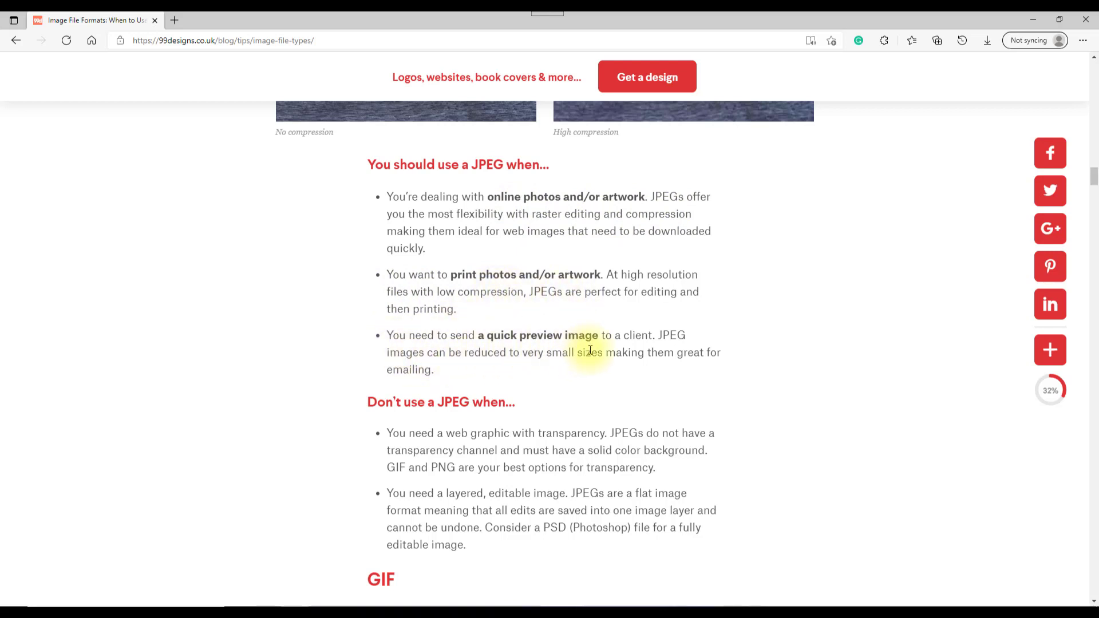
{"action": "scroll", "coordinate": [591, 351], "scroll_direction": "down", "scroll_amount": 1}
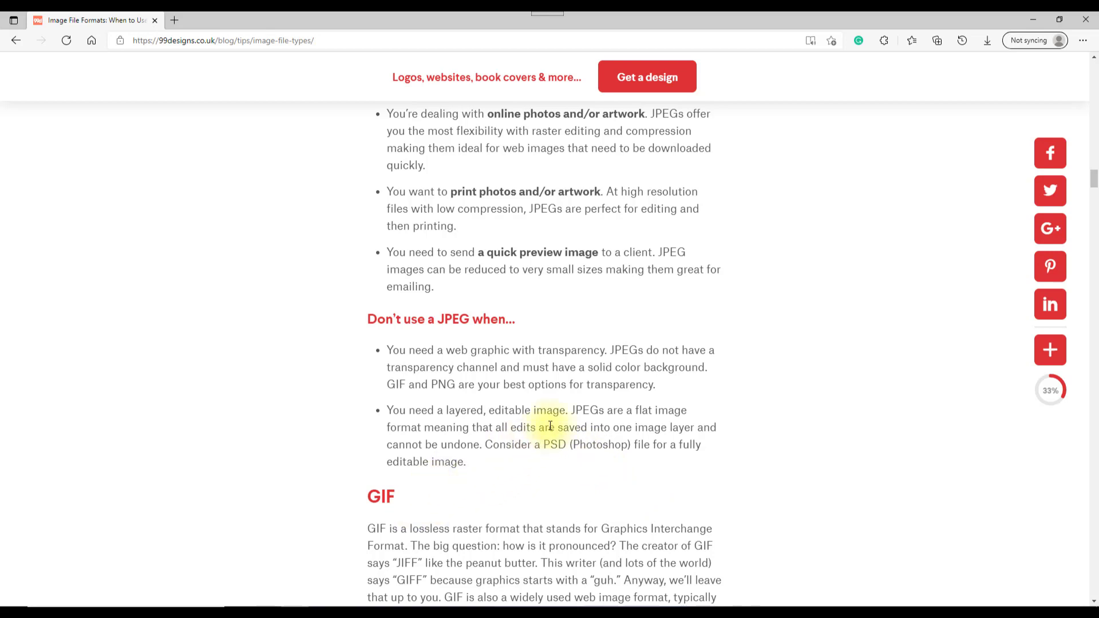
{"action": "scroll", "coordinate": [550, 425], "scroll_direction": "up", "scroll_amount": 1}
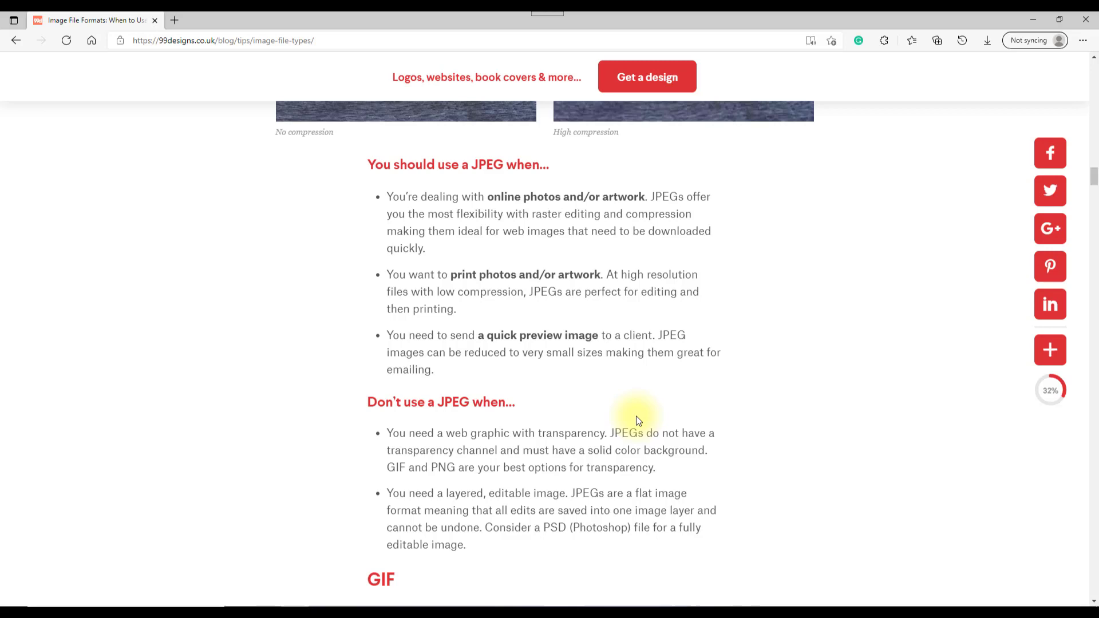
{"action": "scroll", "coordinate": [616, 396], "scroll_direction": "up", "scroll_amount": 5}
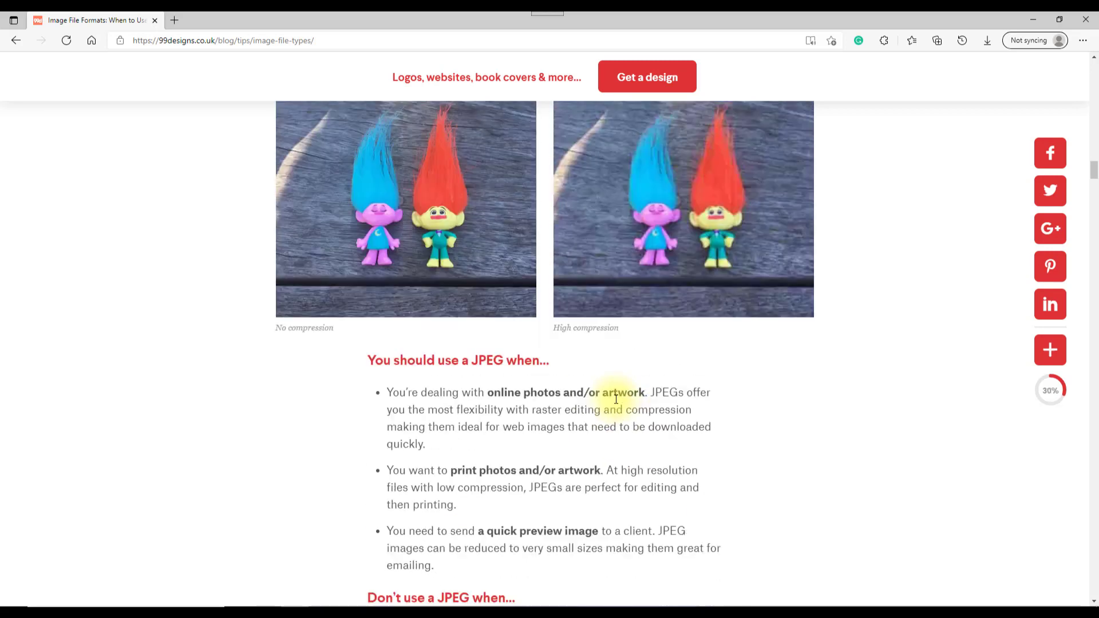
{"action": "scroll", "coordinate": [615, 399], "scroll_direction": "up", "scroll_amount": 3}
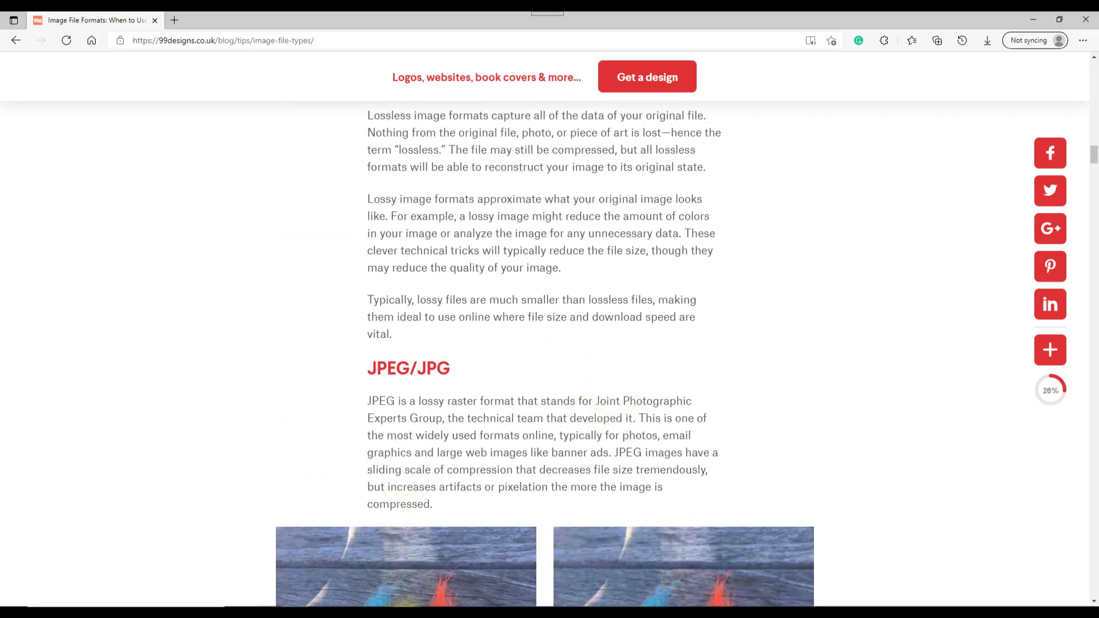
{"action": "left_click", "coordinate": [423, 547]}
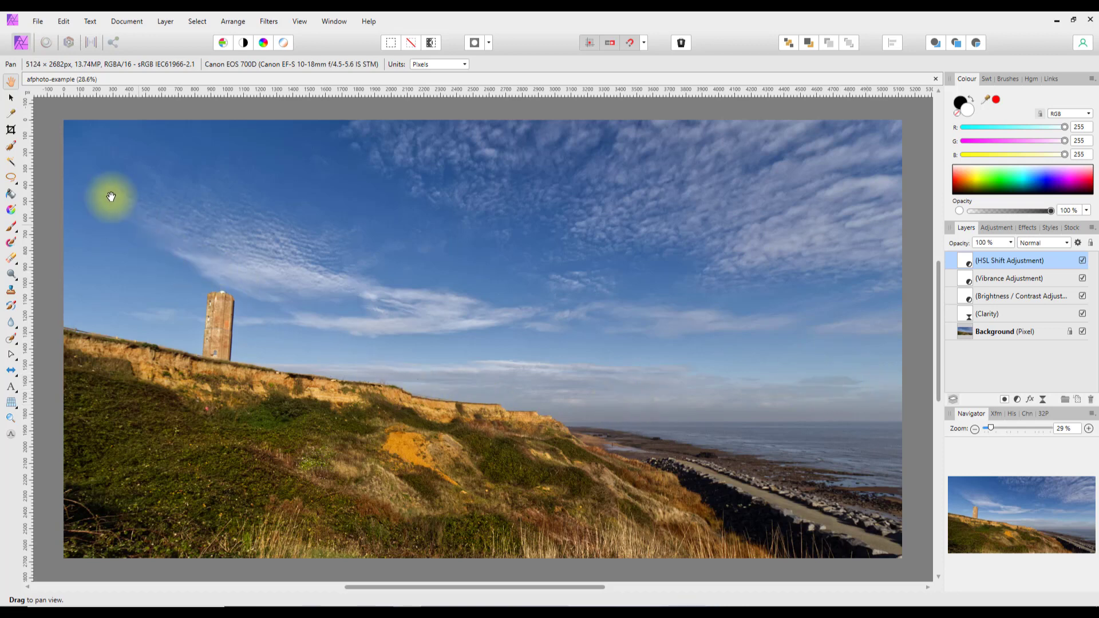
{"action": "left_click", "coordinate": [38, 22]}
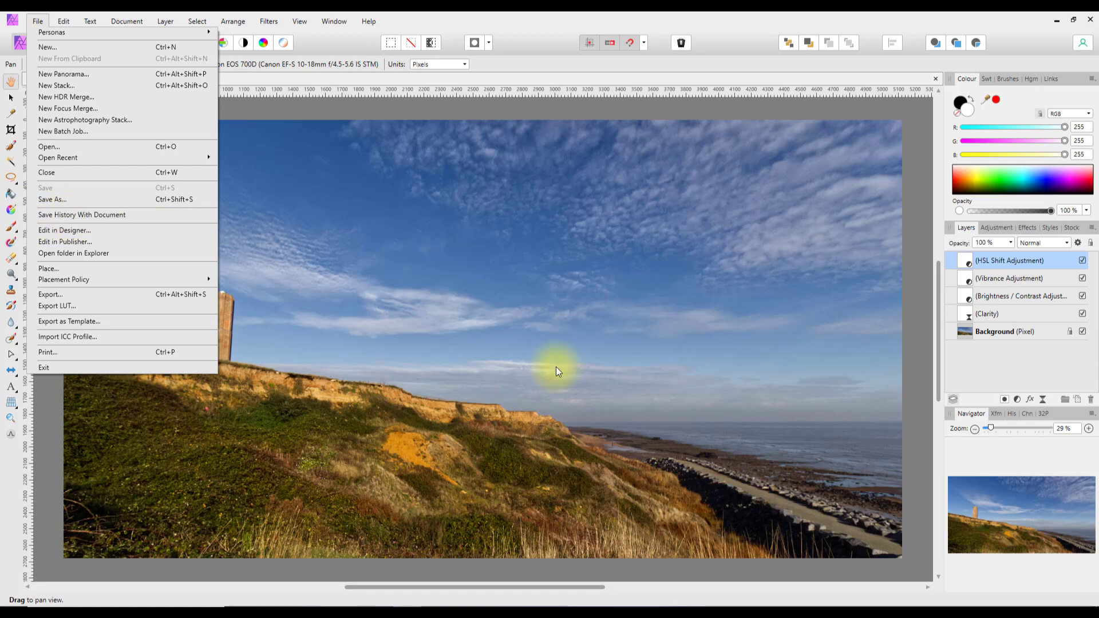
{"action": "left_click", "coordinate": [1014, 418]}
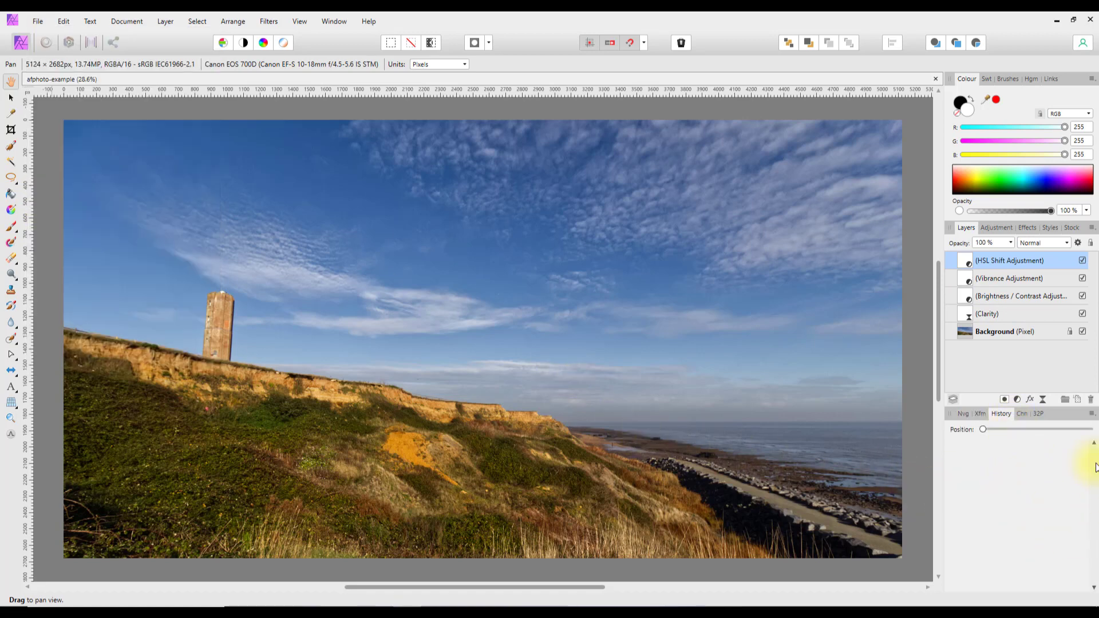
{"action": "left_click", "coordinate": [964, 415]}
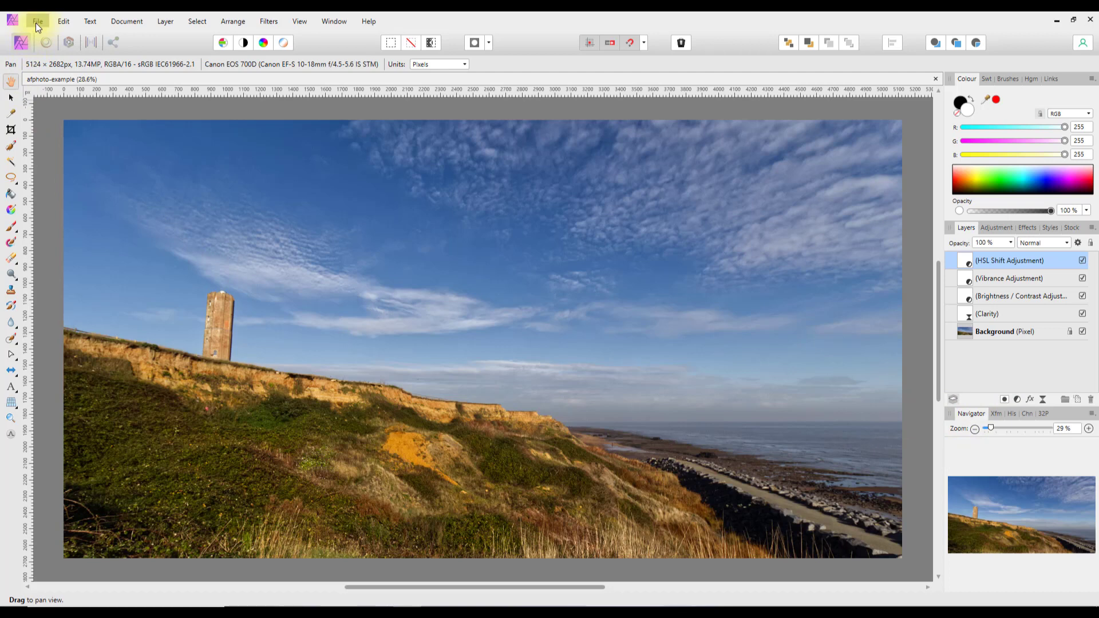
{"action": "left_click", "coordinate": [35, 23]}
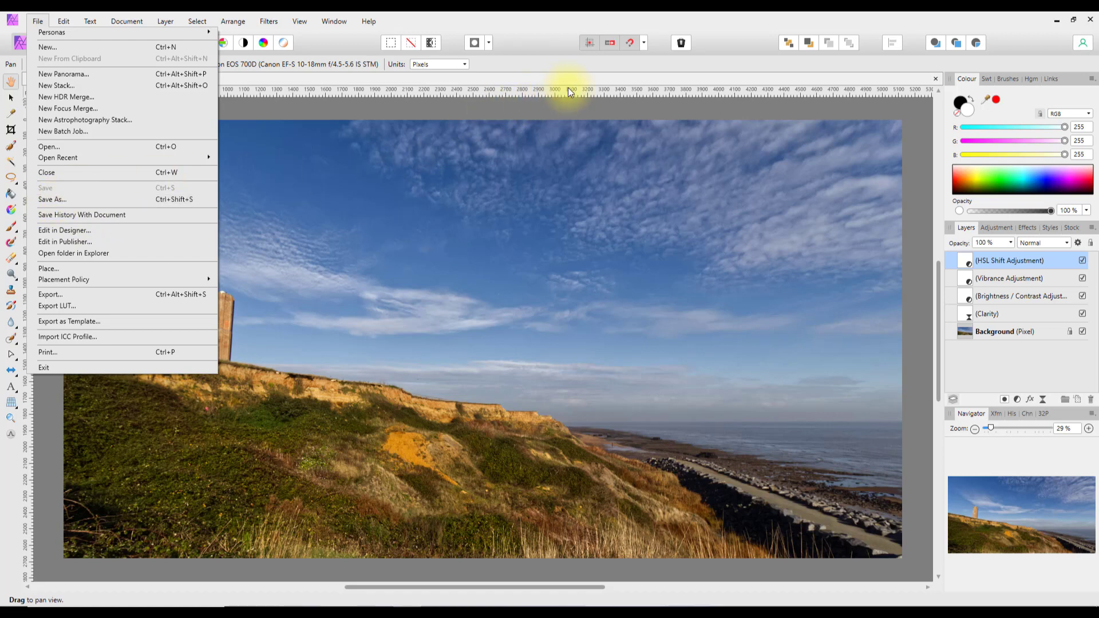
{"action": "left_click", "coordinate": [583, 78]}
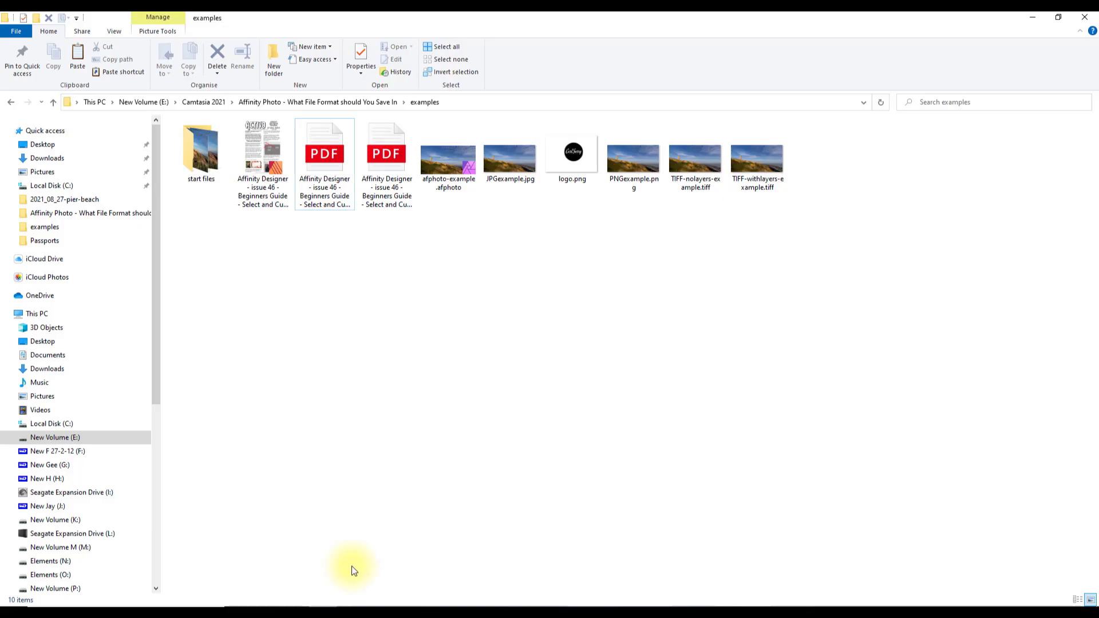
{"action": "left_click", "coordinate": [344, 607]}
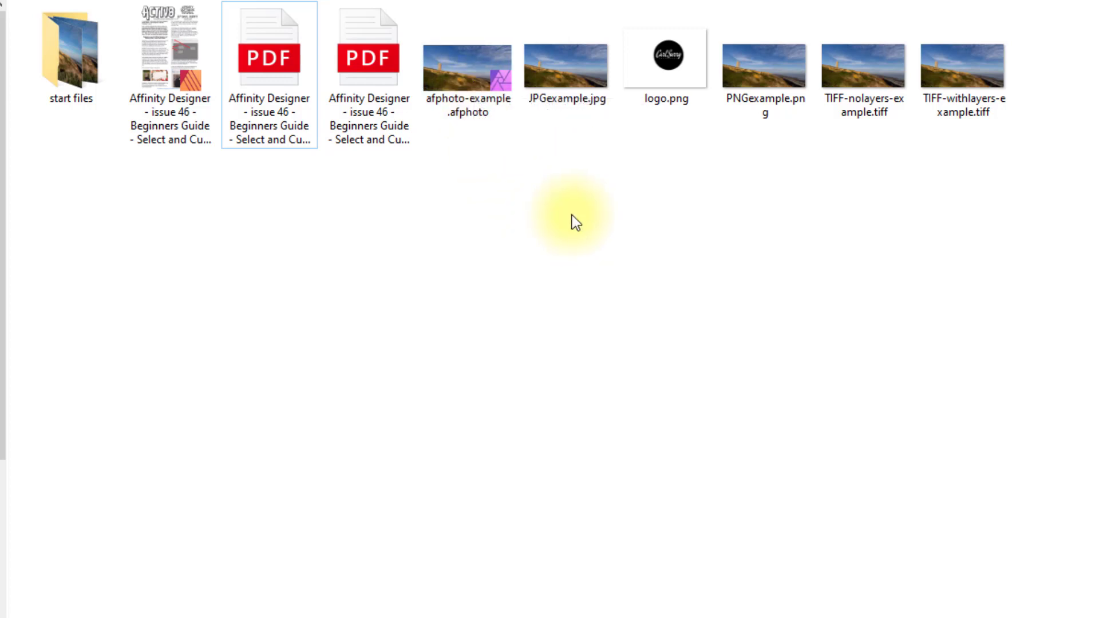
{"action": "mouse_move", "coordinate": [579, 82]}
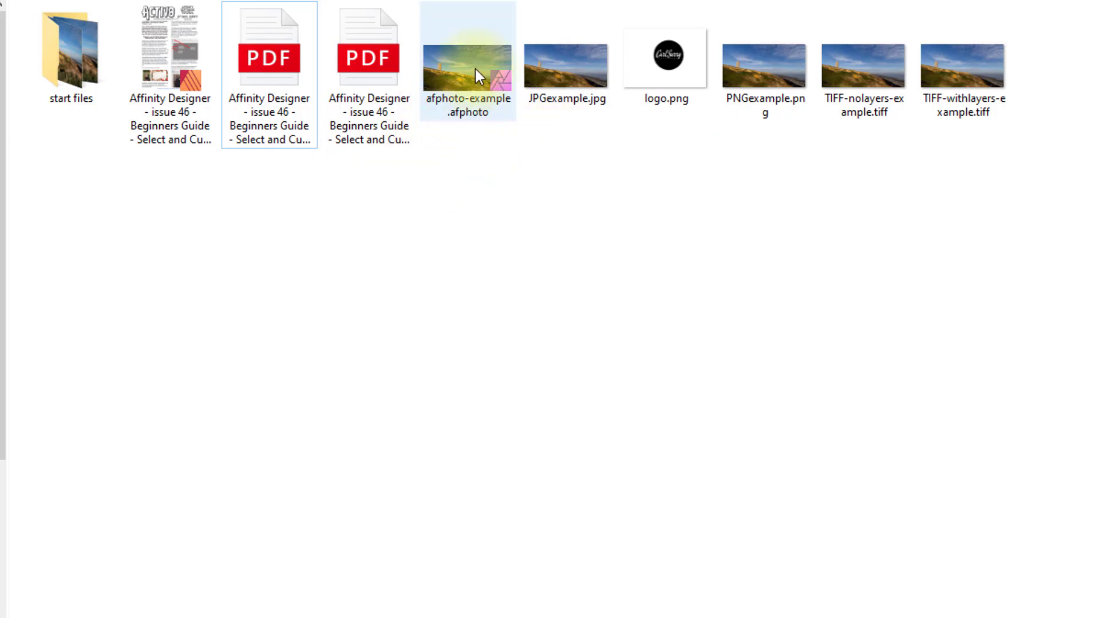
{"action": "mouse_move", "coordinate": [472, 85]}
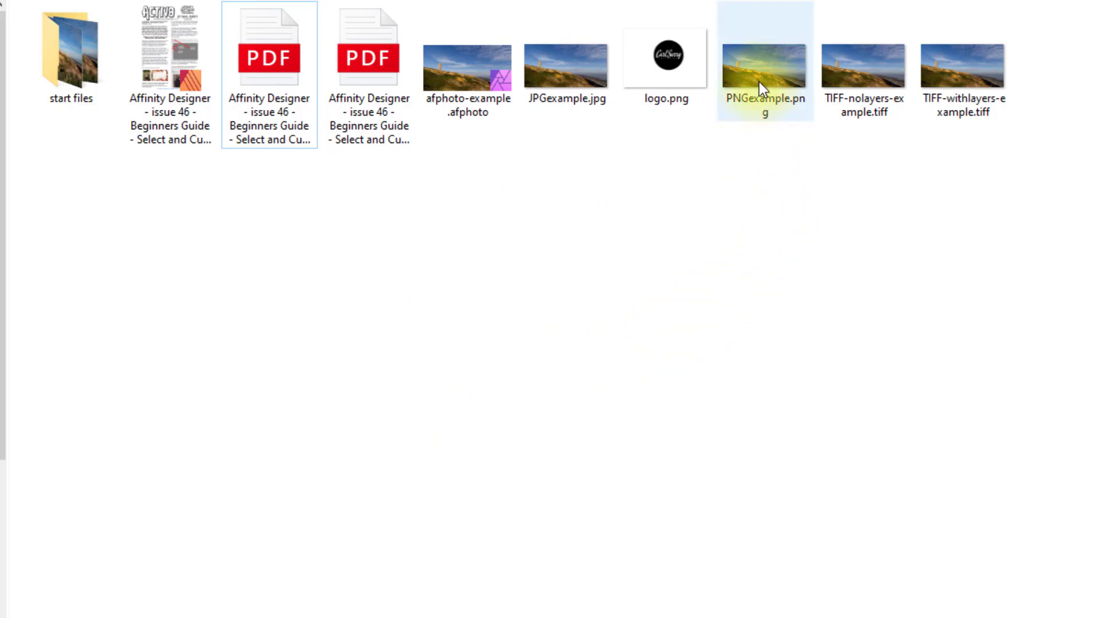
{"action": "mouse_move", "coordinate": [757, 80]}
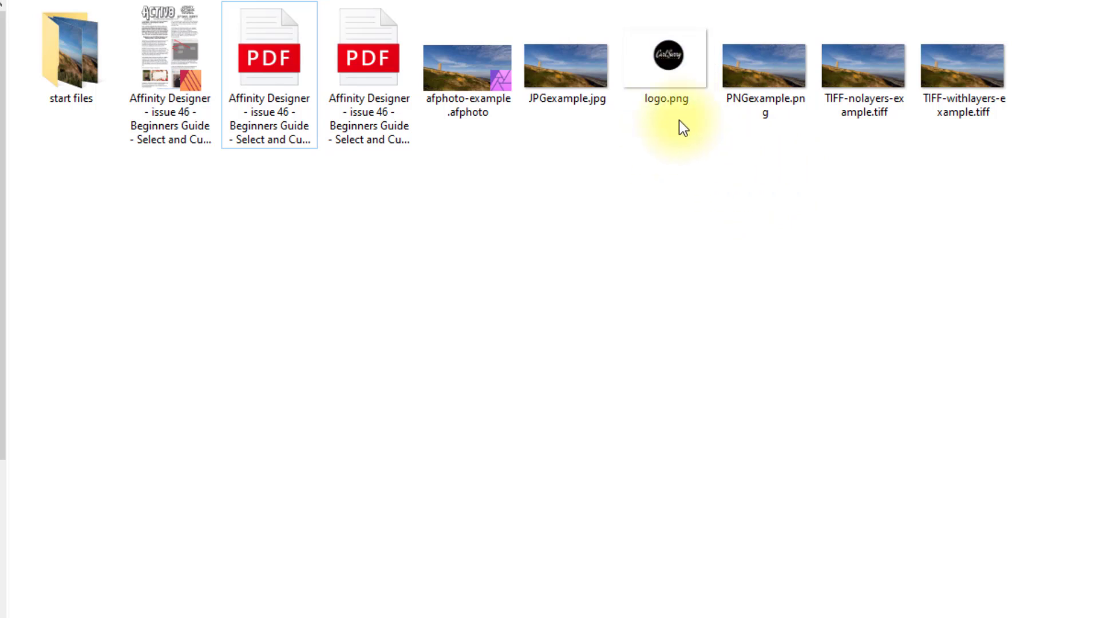
Open logo.png and copy its logo layer.
{"action": "left_click", "coordinate": [667, 64]}
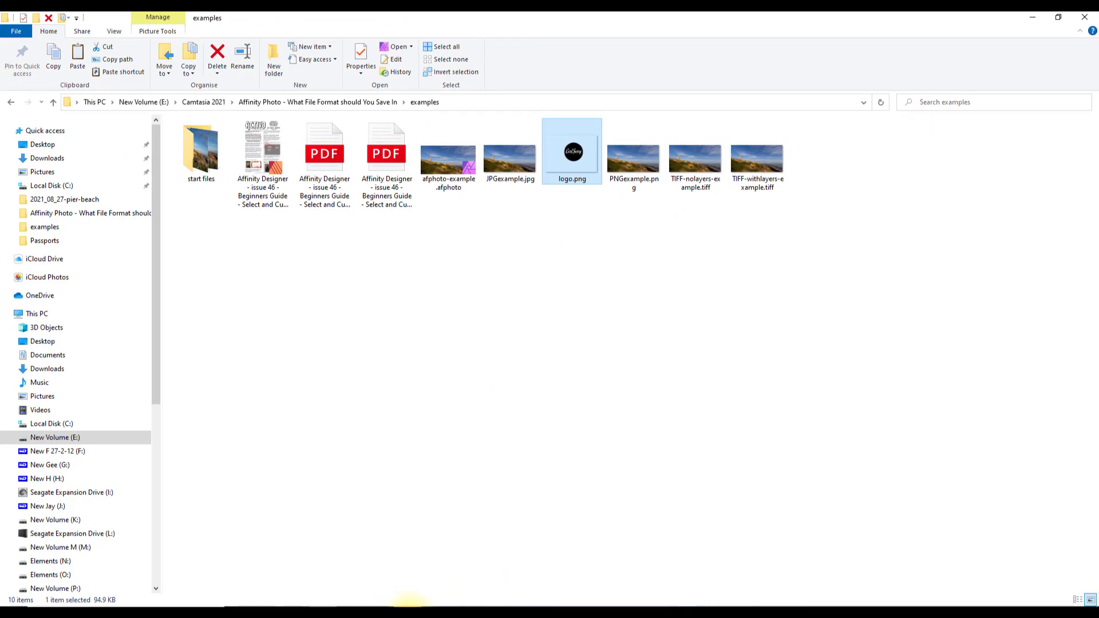
{"action": "key", "text": "Return"}
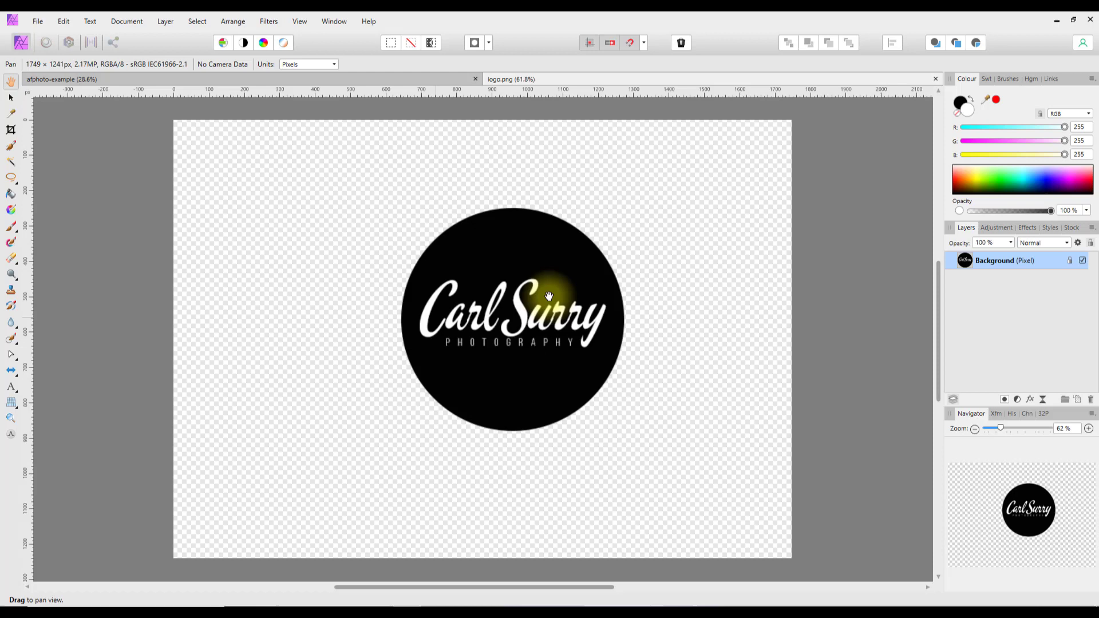
{"action": "right_click", "coordinate": [988, 263]}
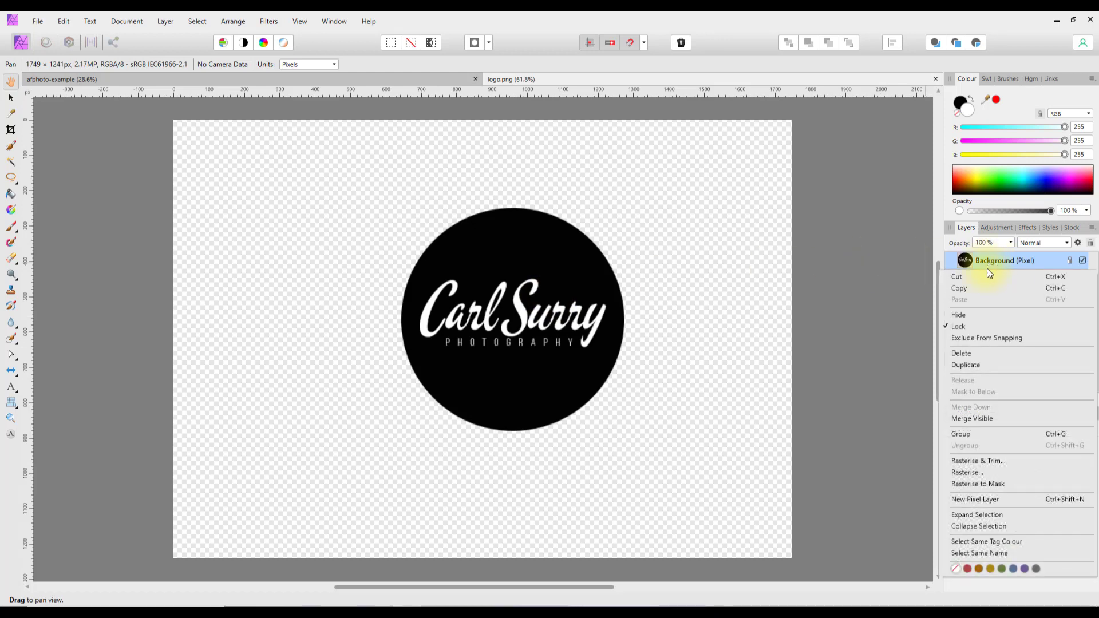
{"action": "left_click", "coordinate": [963, 288]}
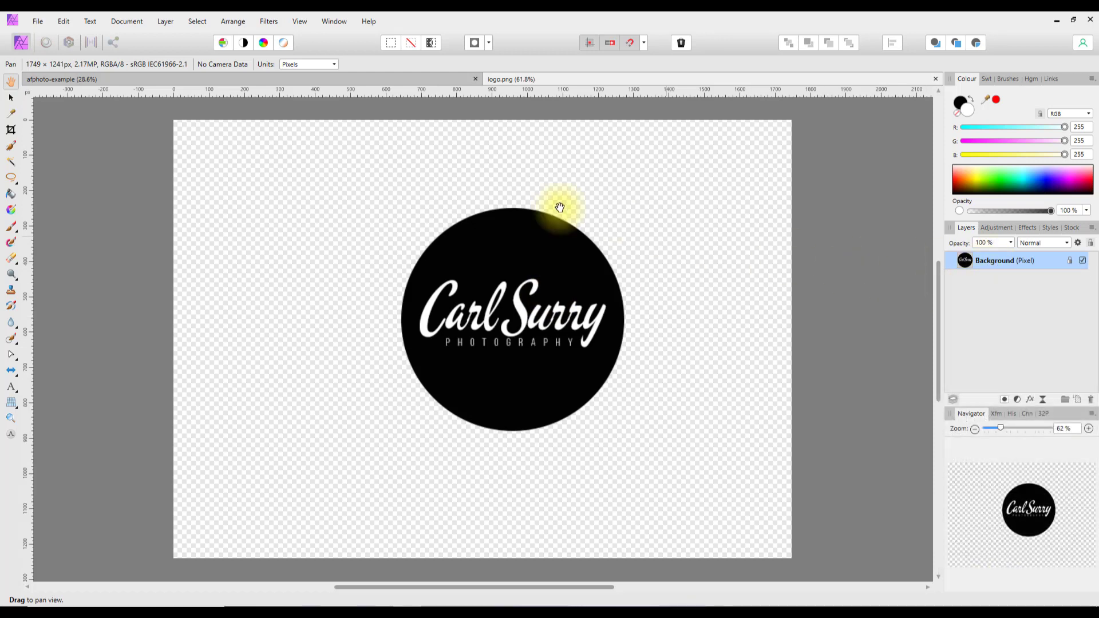
Paste the Carl Surry logo into the afphoto-example cliff photo and place it bottom-left.
{"action": "left_click", "coordinate": [435, 83]}
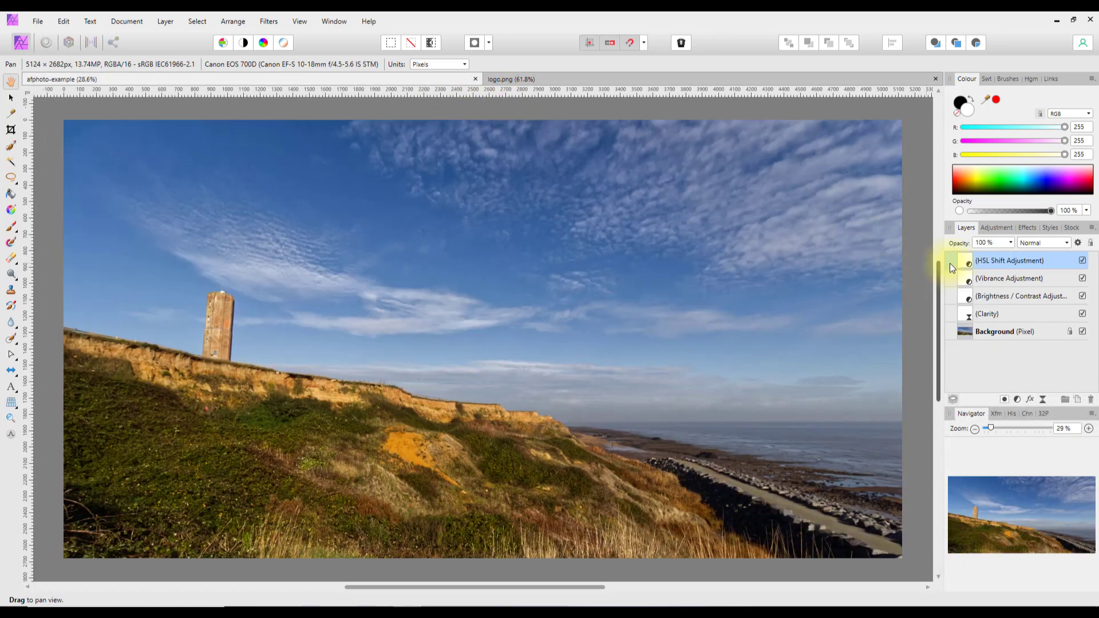
{"action": "left_click", "coordinate": [64, 22]}
{"action": "left_click", "coordinate": [73, 94]}
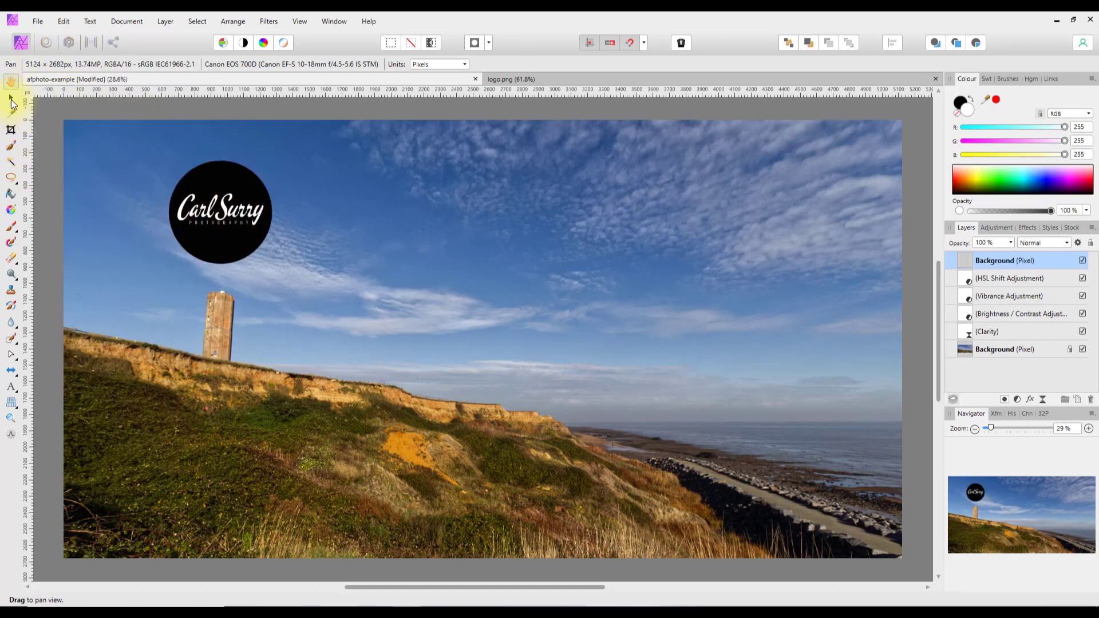
{"action": "left_click", "coordinate": [11, 98]}
{"action": "left_click_drag", "start_coordinate": [221, 221], "coordinate": [139, 491]}
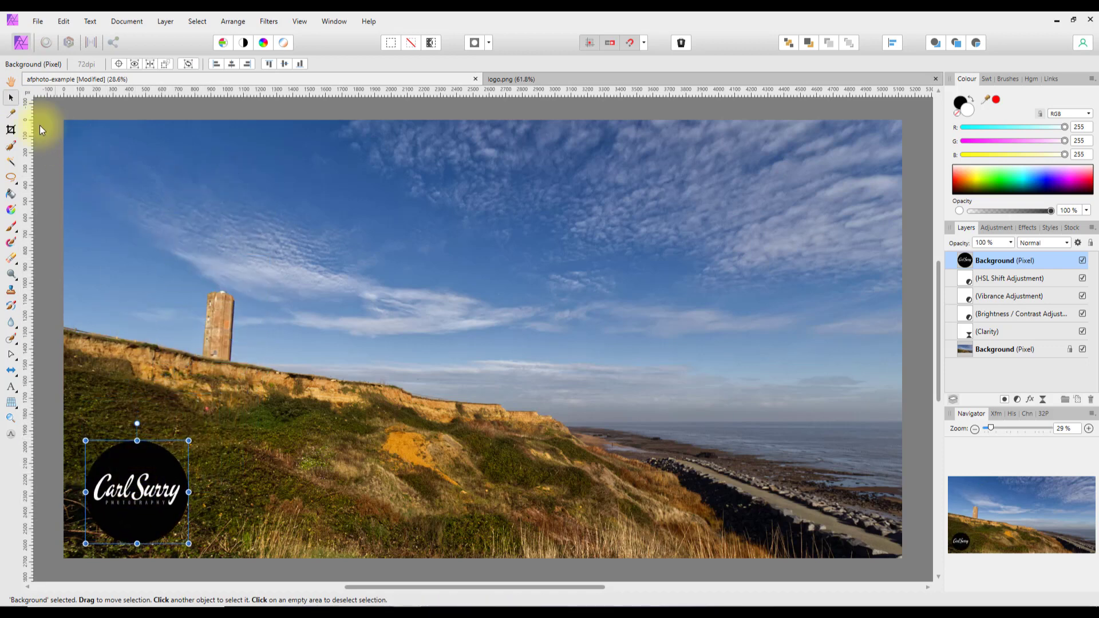
{"action": "left_click", "coordinate": [11, 81]}
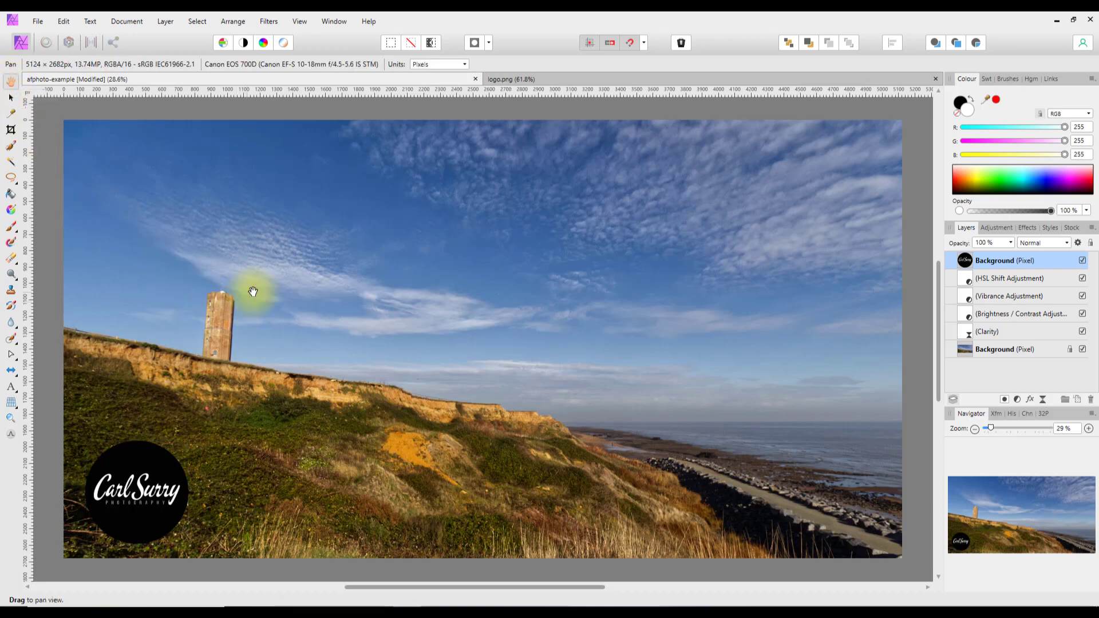
{"action": "left_click", "coordinate": [592, 80]}
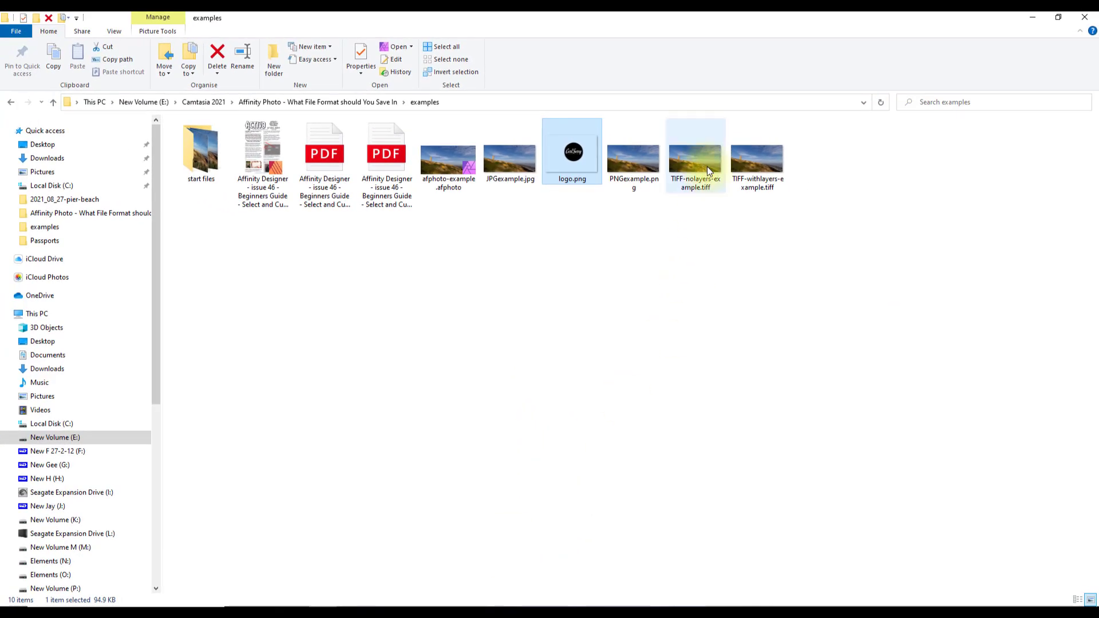
Compare the TIFF export sizes: 16.8 MB without layers versus 108 MB with layers.
{"action": "left_click", "coordinate": [699, 163]}
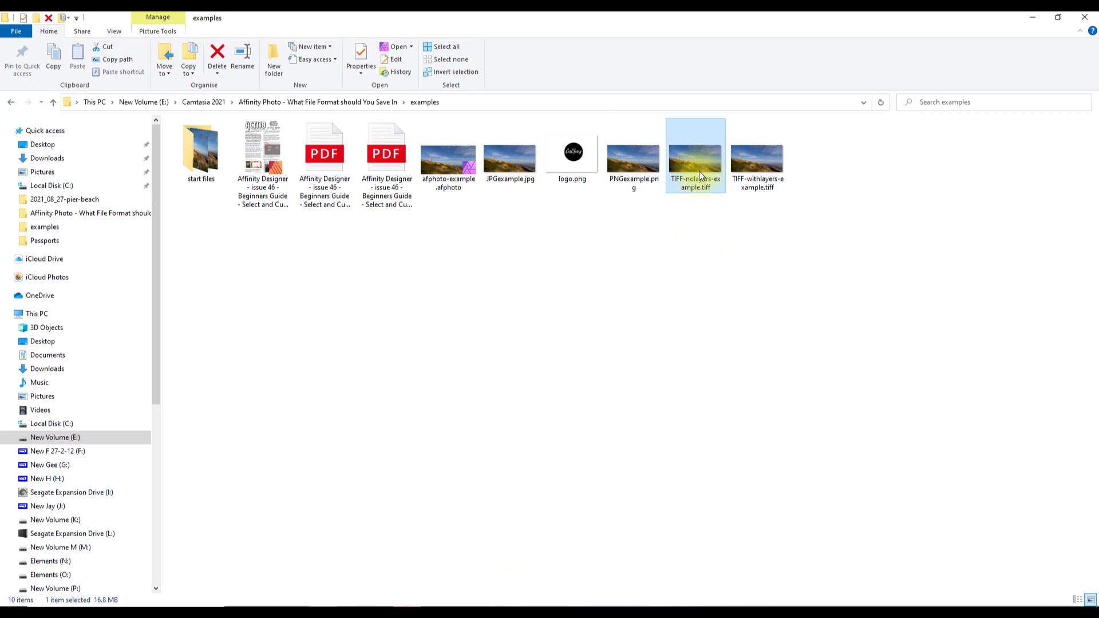
{"action": "left_click", "coordinate": [754, 158]}
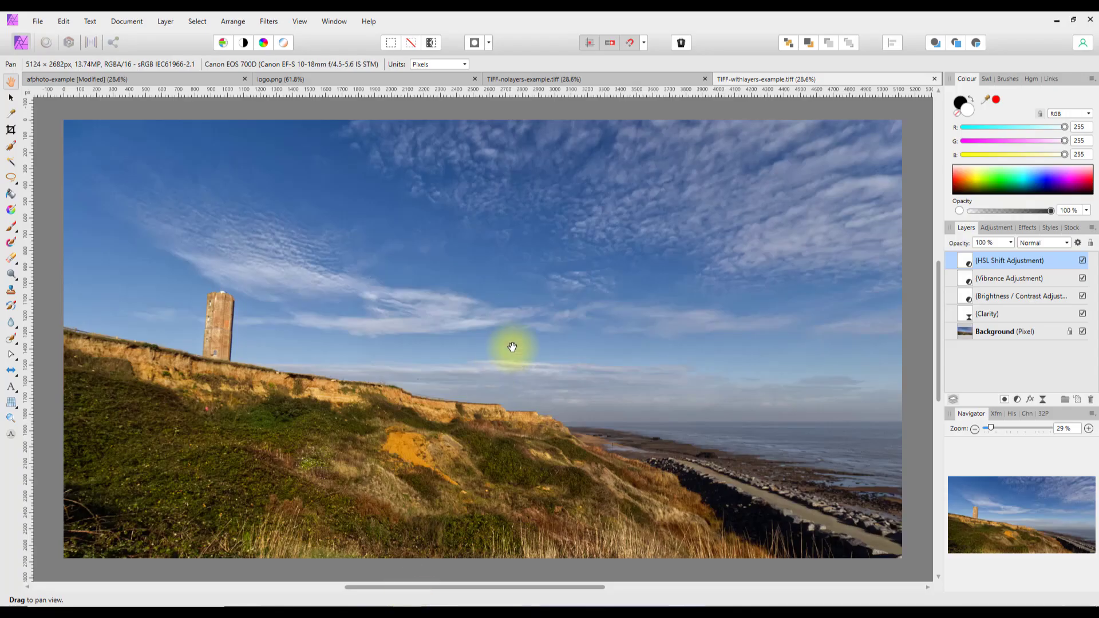
Compare the Layers panels of the flattened and layered TIFFs against the logo-stamped afphoto-example.
{"action": "left_click", "coordinate": [659, 84]}
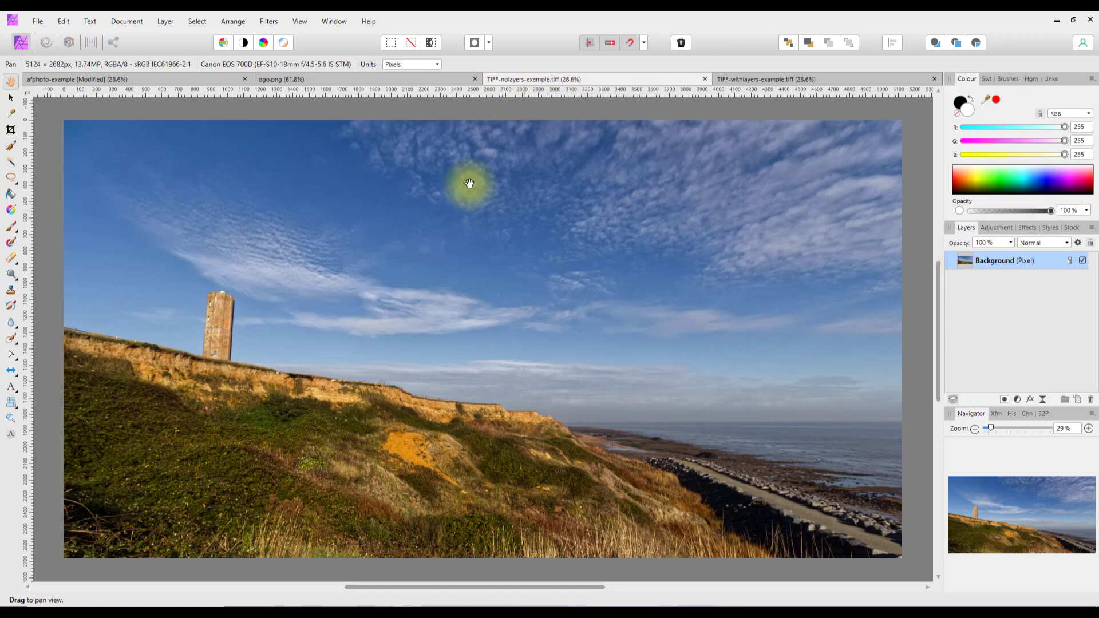
{"action": "left_click", "coordinate": [791, 81]}
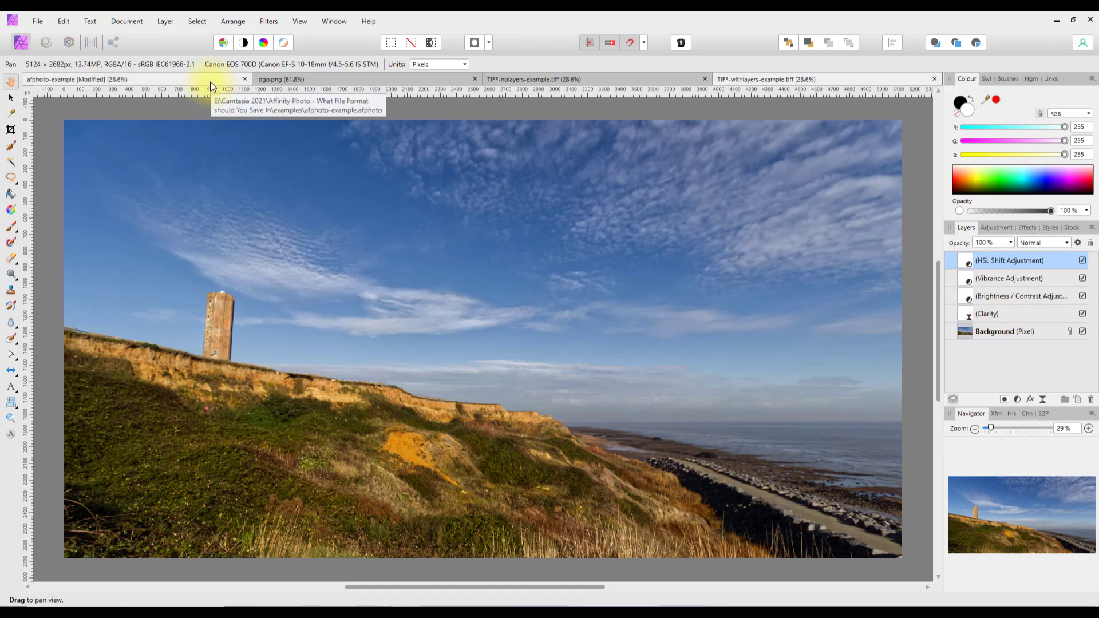
{"action": "key", "text": "ctrl+v"}
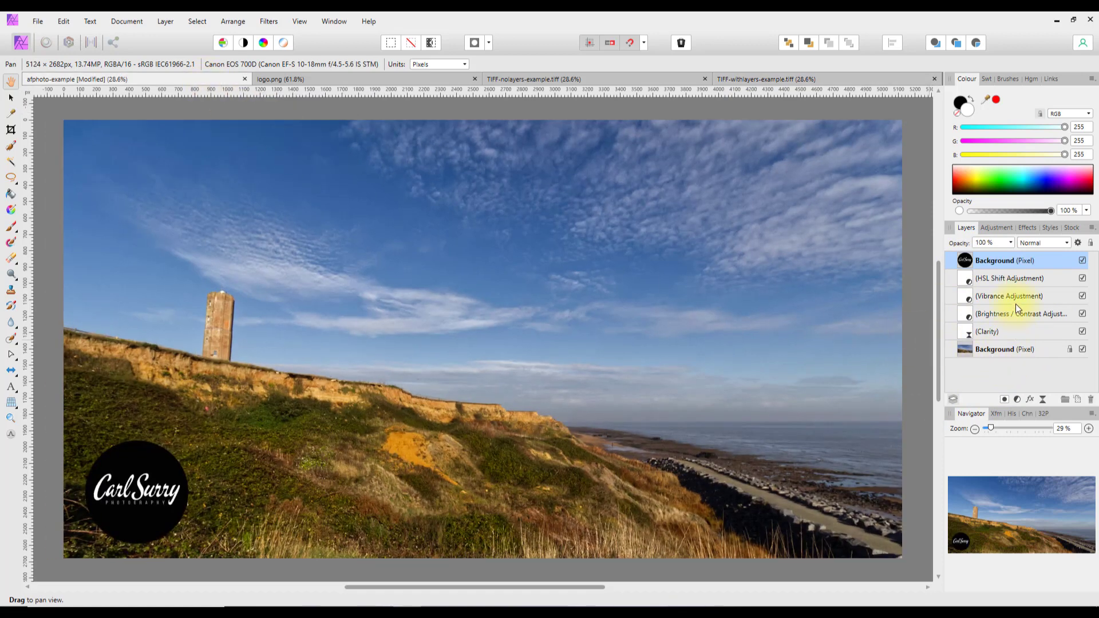
{"action": "left_click", "coordinate": [770, 83]}
{"action": "left_click", "coordinate": [193, 83]}
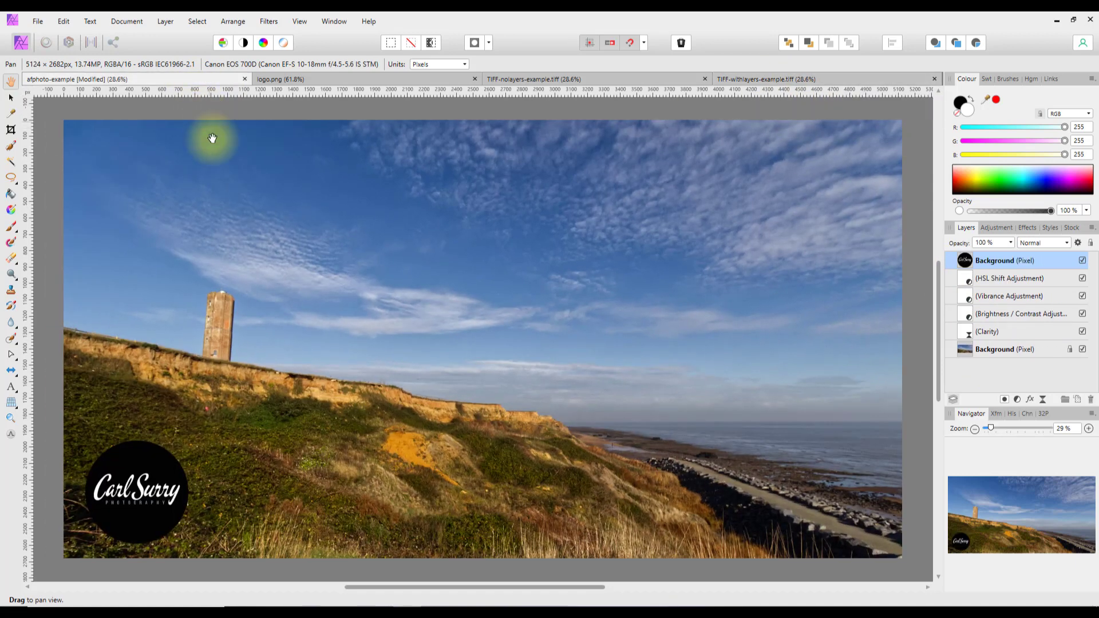
Set up a TIFF export using the TIFF RGB 8-bit preset.
{"action": "left_click", "coordinate": [40, 25]}
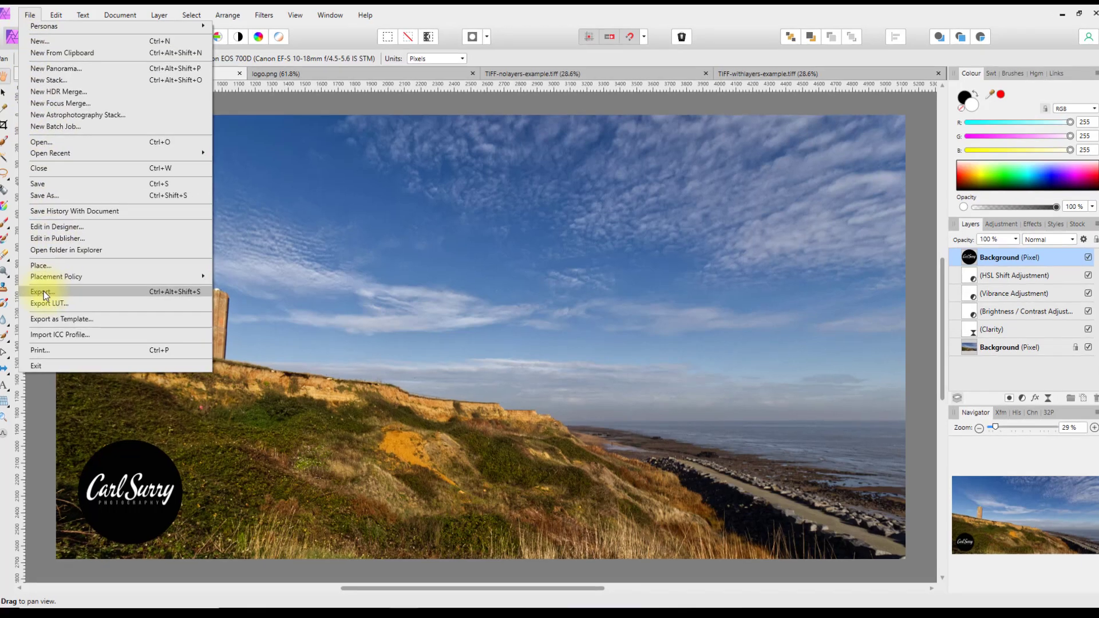
{"action": "left_click", "coordinate": [51, 295]}
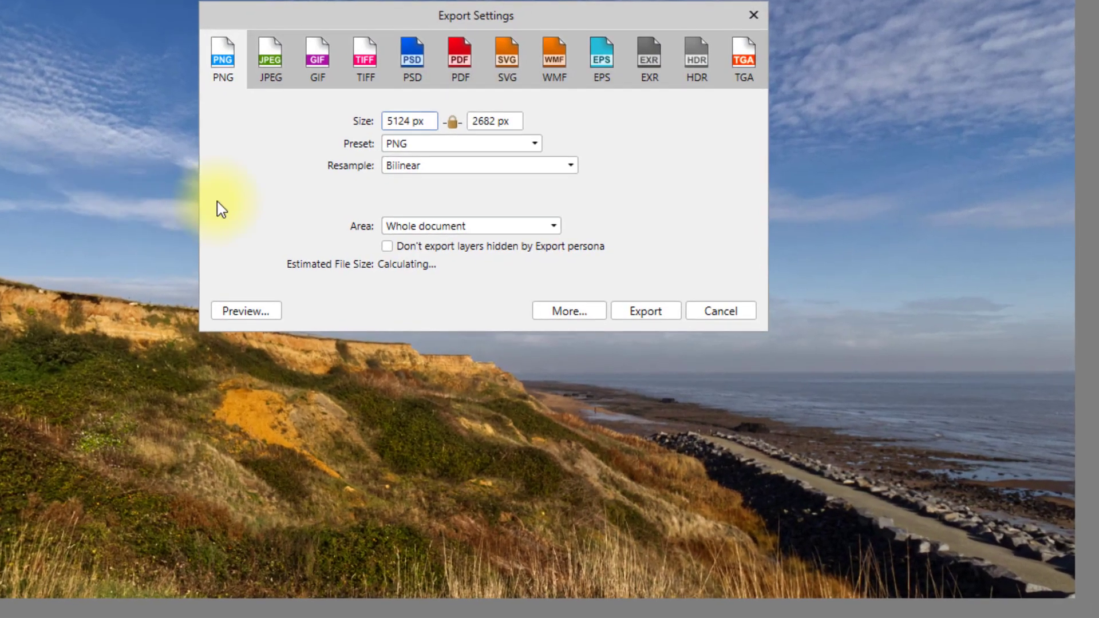
{"action": "left_click", "coordinate": [360, 62]}
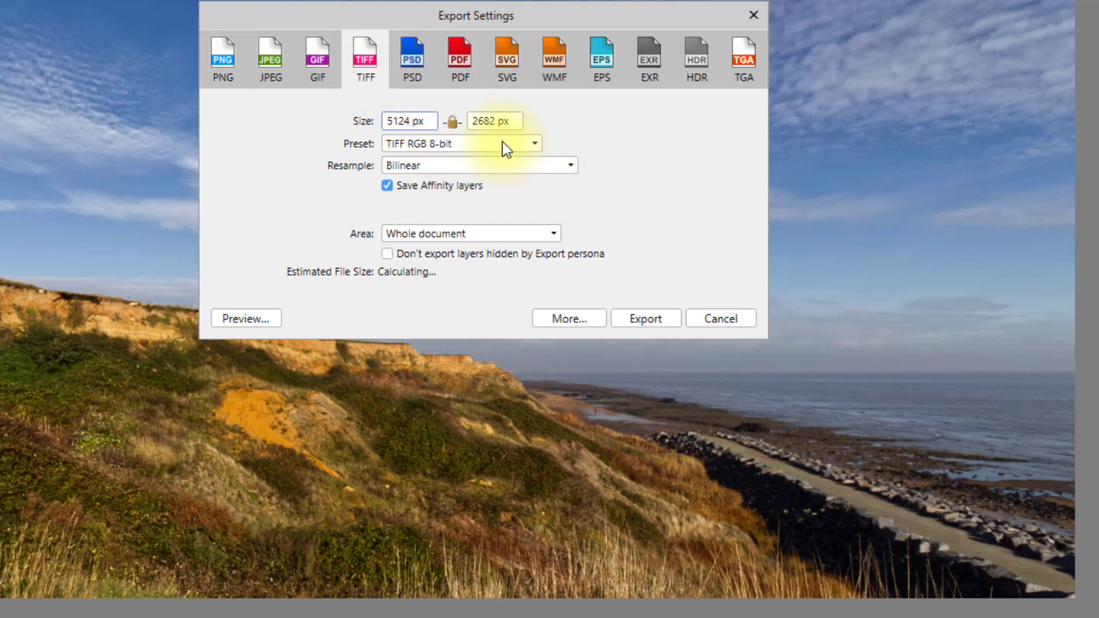
{"action": "left_click", "coordinate": [536, 144]}
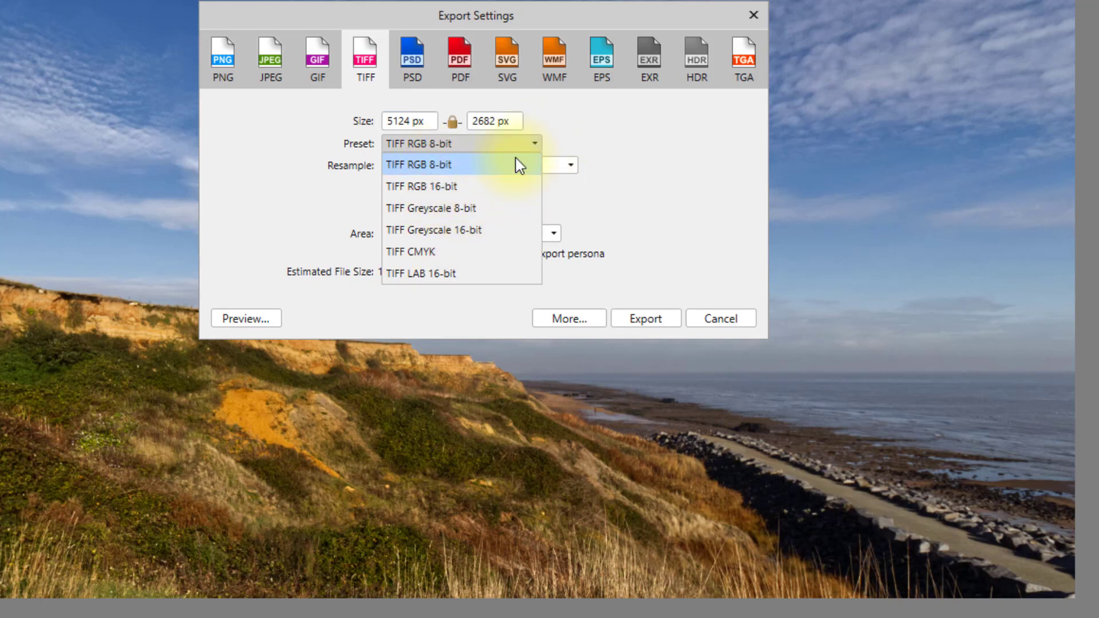
{"action": "left_click", "coordinate": [538, 144]}
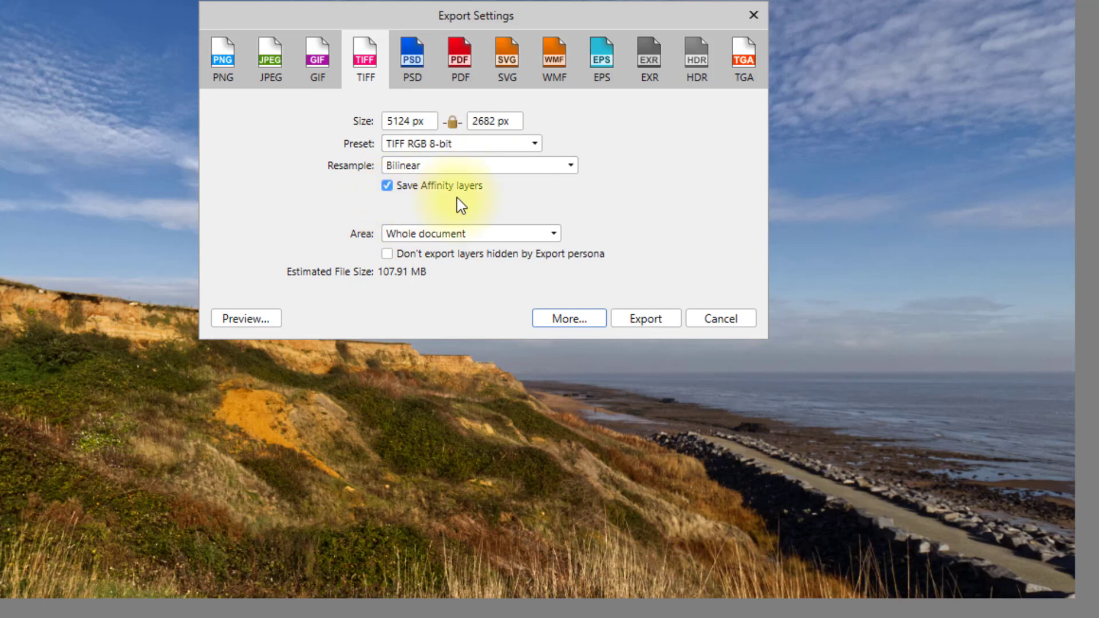
Toggle Save Affinity layers to compare 16.53 MB vs 107.91 MB, cancel, and go to Affinity Publisher.
{"action": "left_click", "coordinate": [386, 186]}
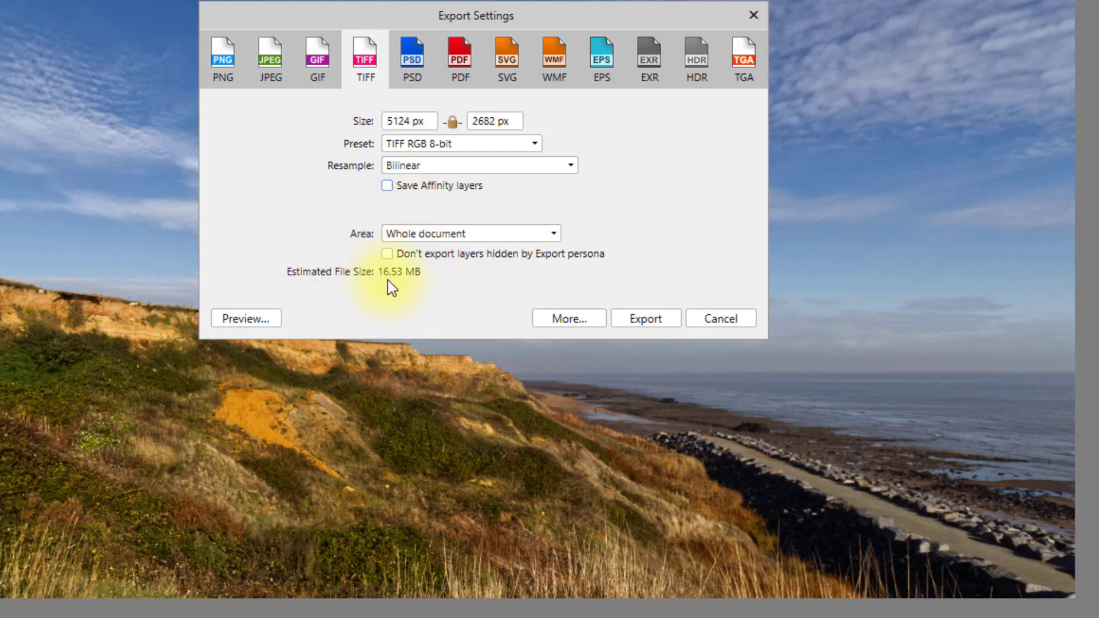
{"action": "left_click", "coordinate": [389, 187]}
{"action": "left_click", "coordinate": [388, 187]}
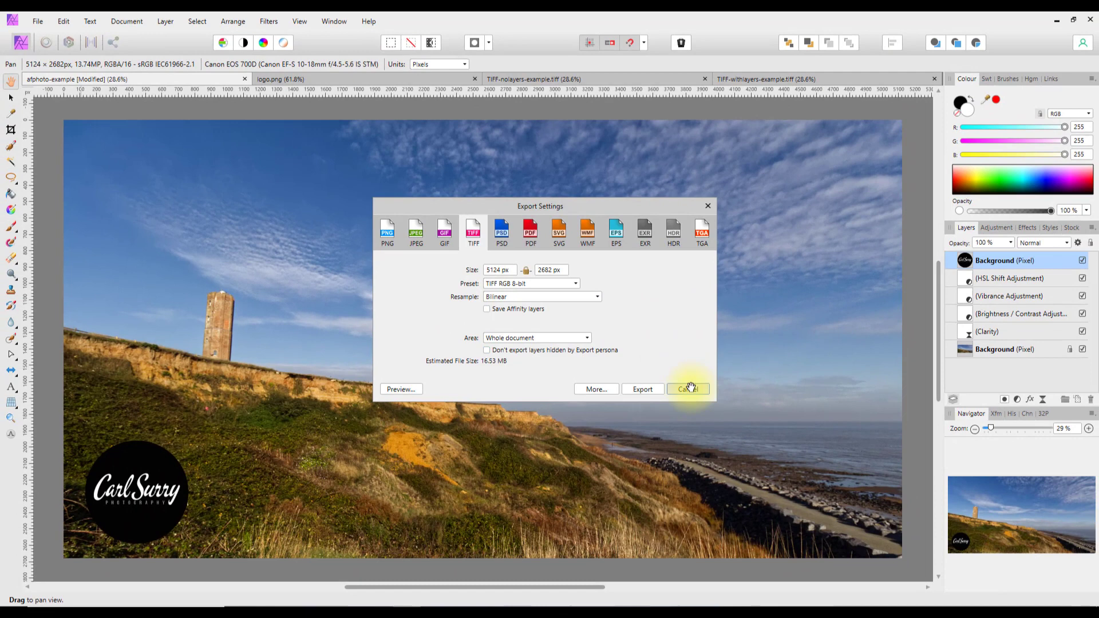
{"action": "left_click", "coordinate": [689, 389]}
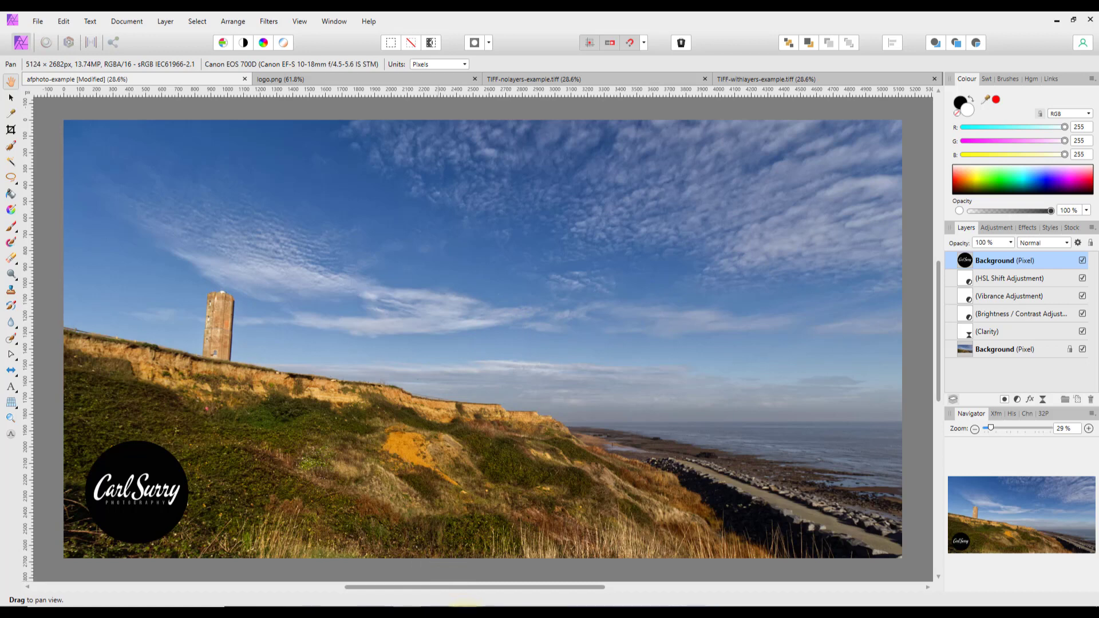
{"action": "left_click", "coordinate": [466, 606]}
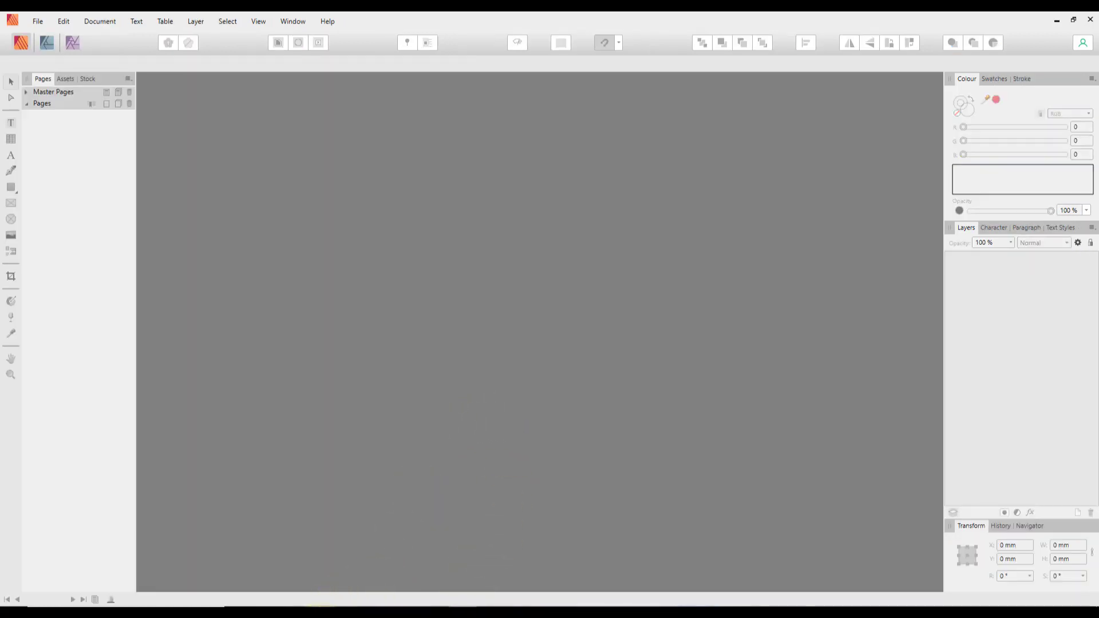
Select the Affinity Designer issue 46 file and show its Page 1 in Affinity Publisher.
{"action": "left_click", "coordinate": [335, 604]}
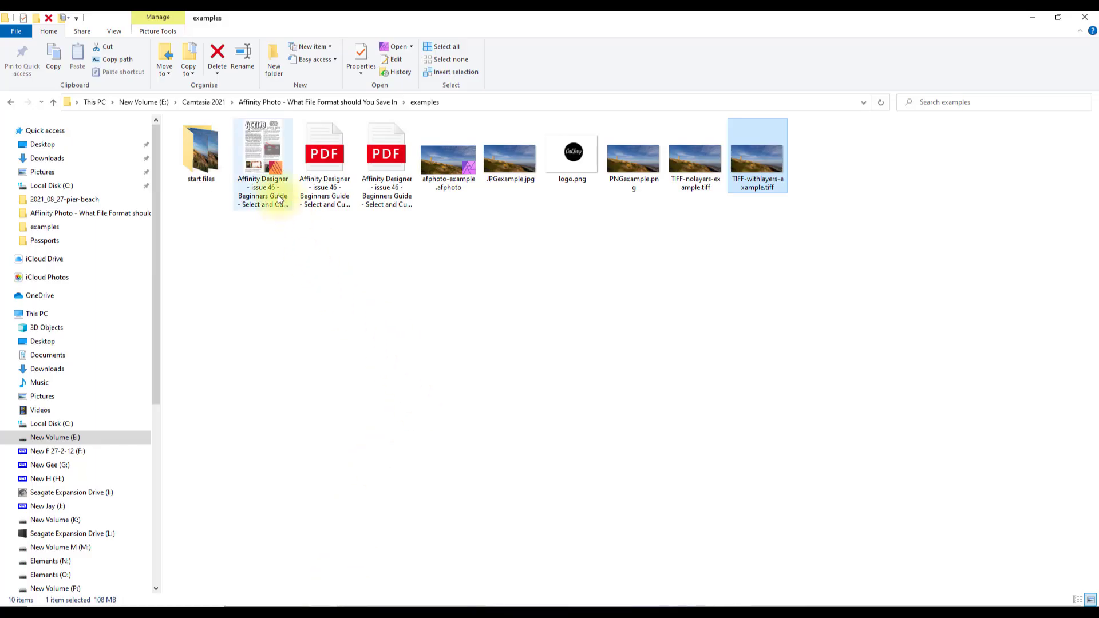
{"action": "left_click", "coordinate": [269, 169]}
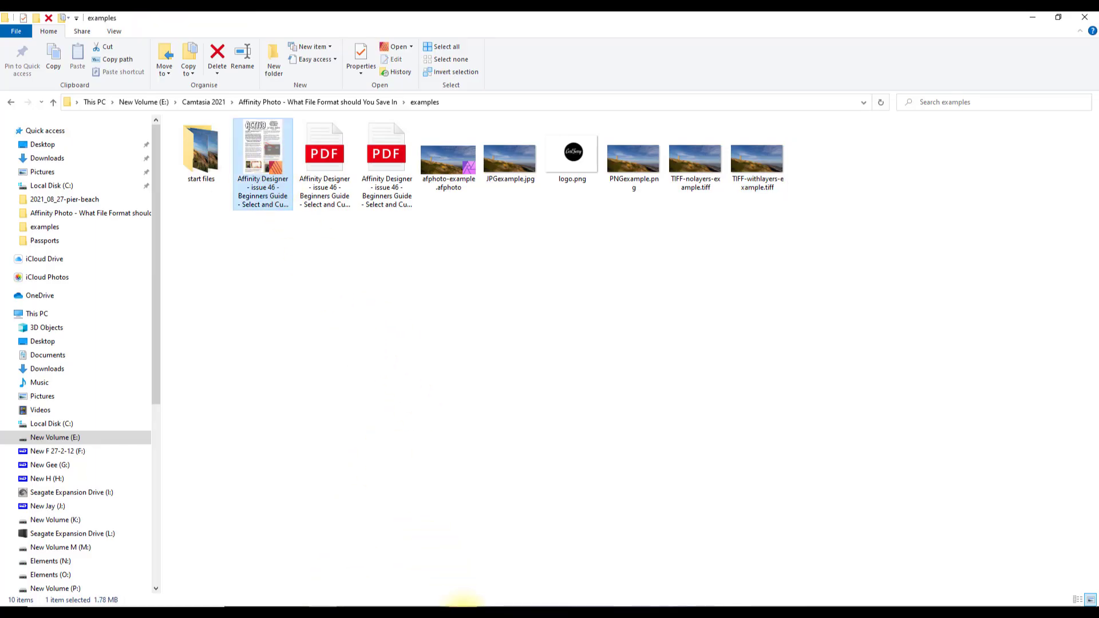
{"action": "mouse_move", "coordinate": [463, 613]}
{"action": "left_click", "coordinate": [463, 567]}
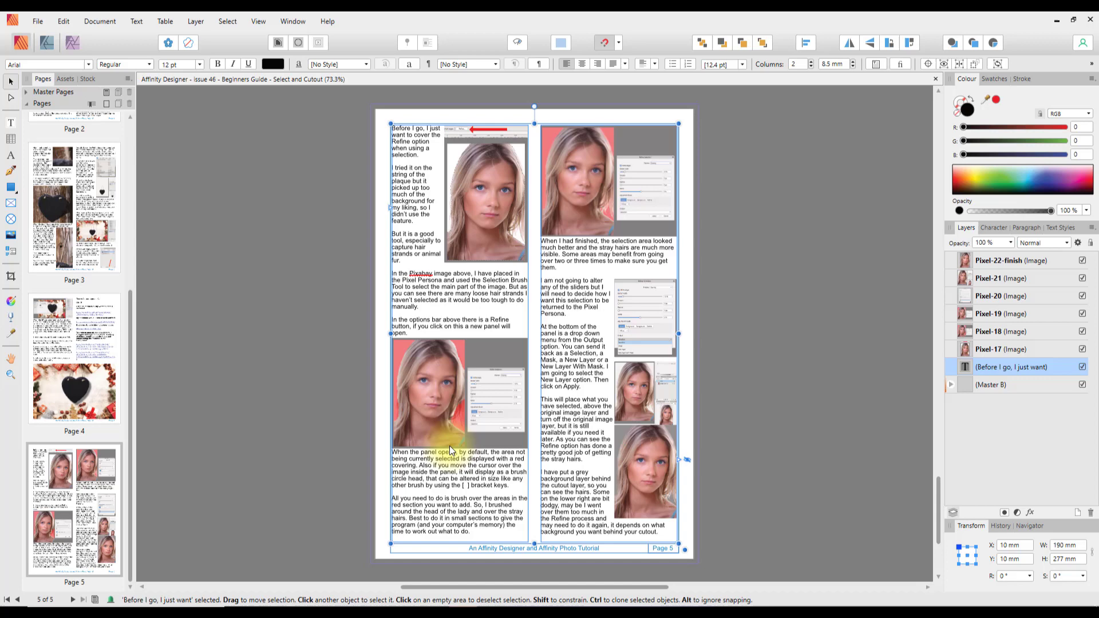
{"action": "left_click_drag", "start_coordinate": [132, 304], "coordinate": [142, 141]}
{"action": "left_click", "coordinate": [59, 166]}
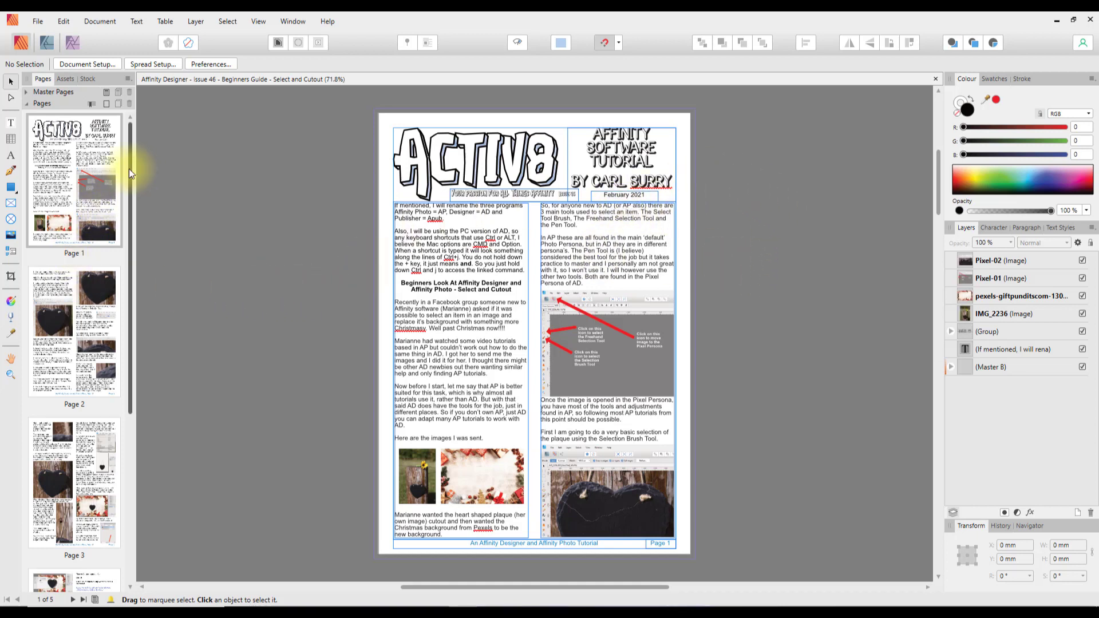
{"action": "left_click_drag", "start_coordinate": [129, 166], "coordinate": [132, 139]}
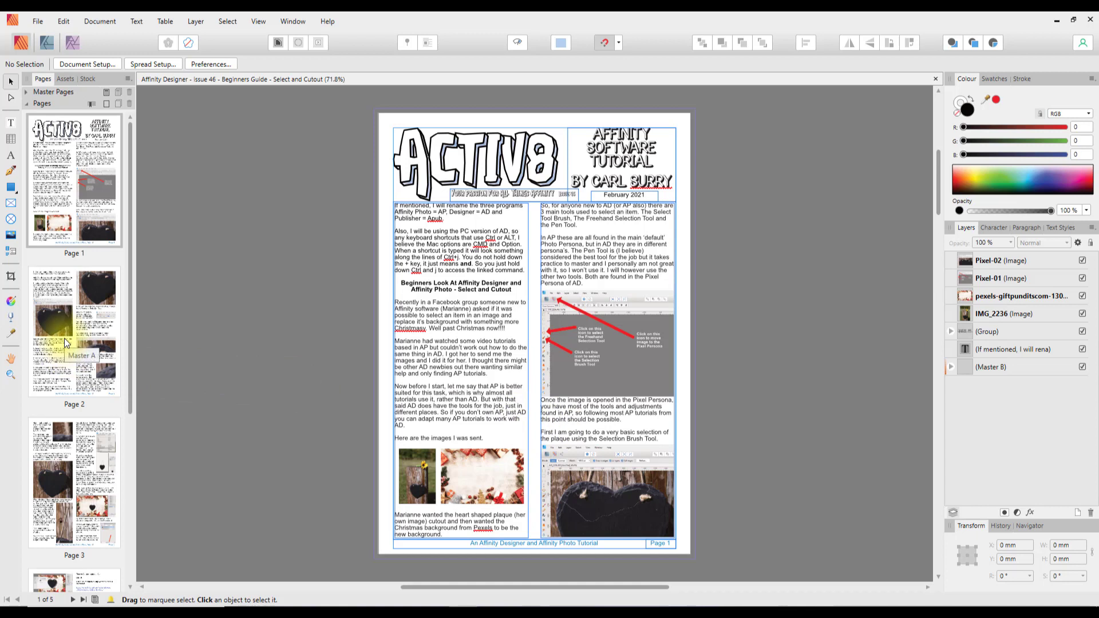
Review the PDF export presets, leaving PDF (for print) selected, and cancel without exporting.
{"action": "left_click", "coordinate": [39, 22]}
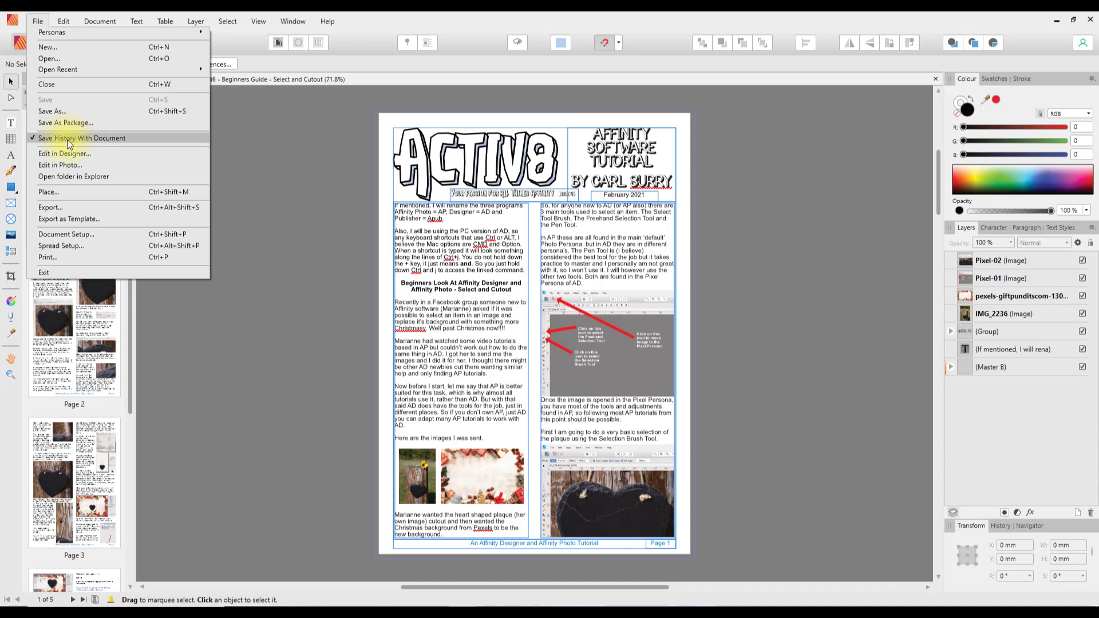
{"action": "left_click", "coordinate": [49, 208]}
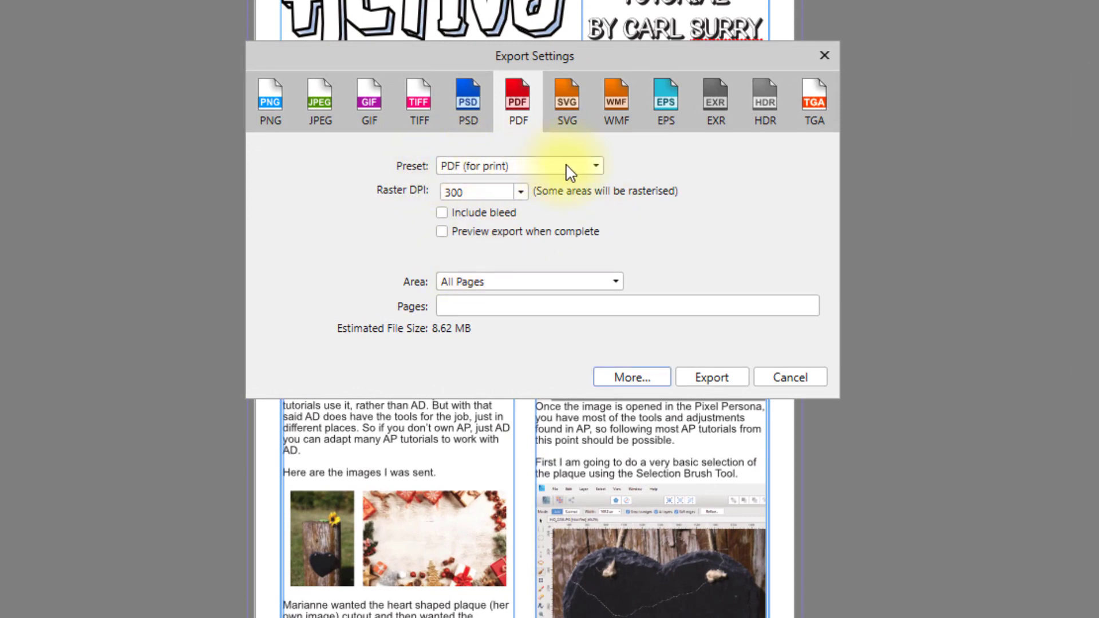
{"action": "left_click", "coordinate": [593, 167]}
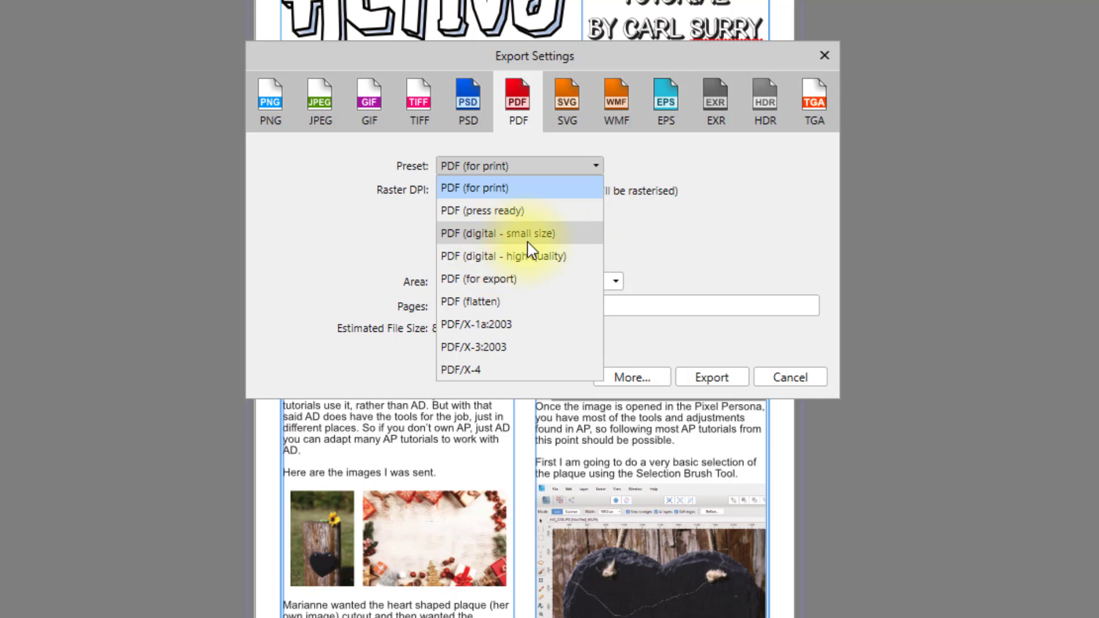
{"action": "left_click", "coordinate": [792, 196]}
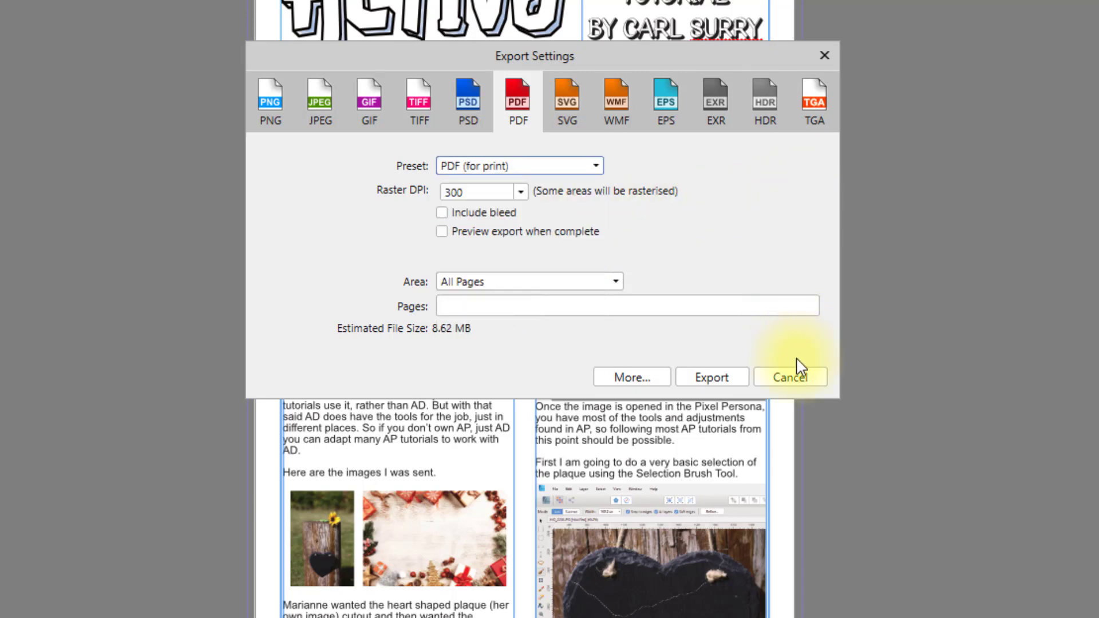
{"action": "left_click", "coordinate": [801, 377]}
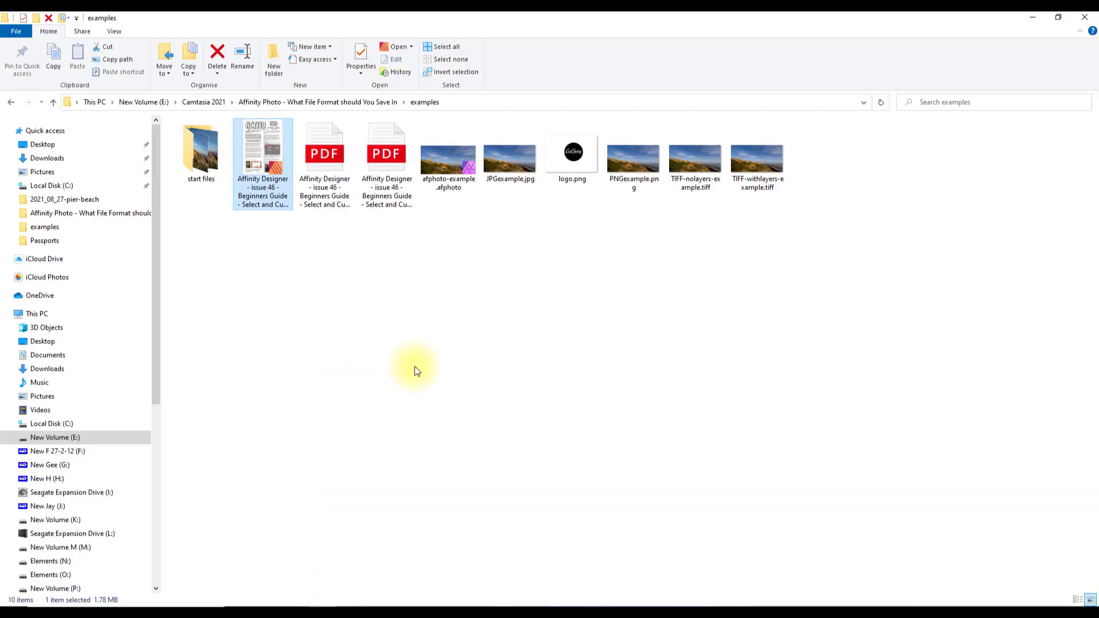
{"action": "left_click", "coordinate": [319, 285]}
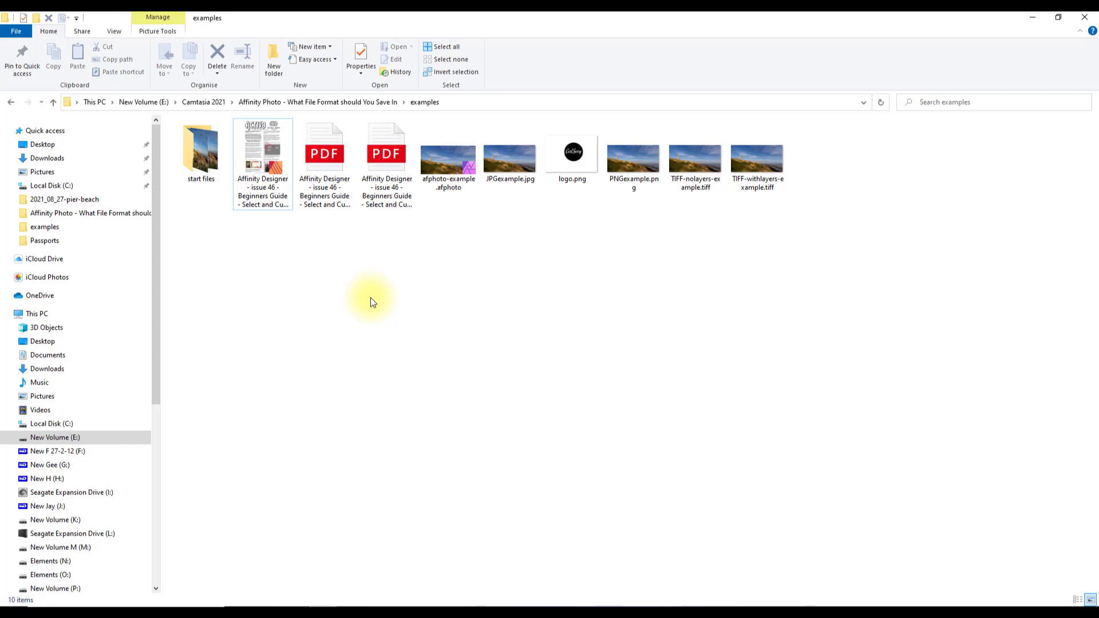
{"action": "left_click", "coordinate": [321, 170]}
Open the second and third exported Activ8 PDFs in separate Edge tabs.
{"action": "double_click", "coordinate": [319, 171]}
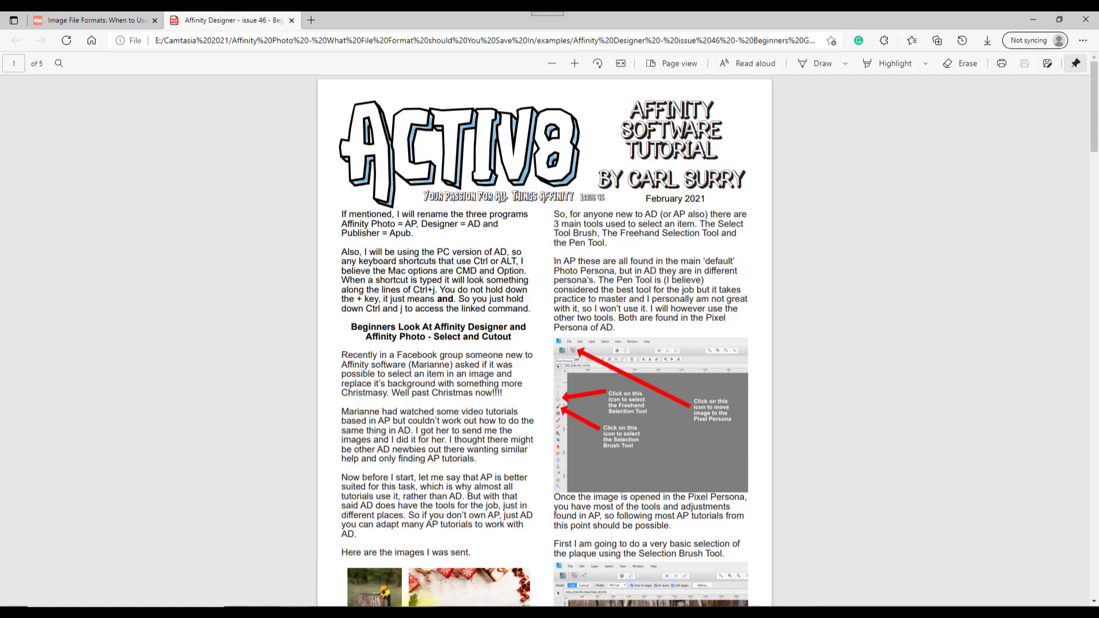
{"action": "mouse_move", "coordinate": [403, 613]}
{"action": "left_click", "coordinate": [402, 570]}
{"action": "left_click", "coordinate": [379, 170]}
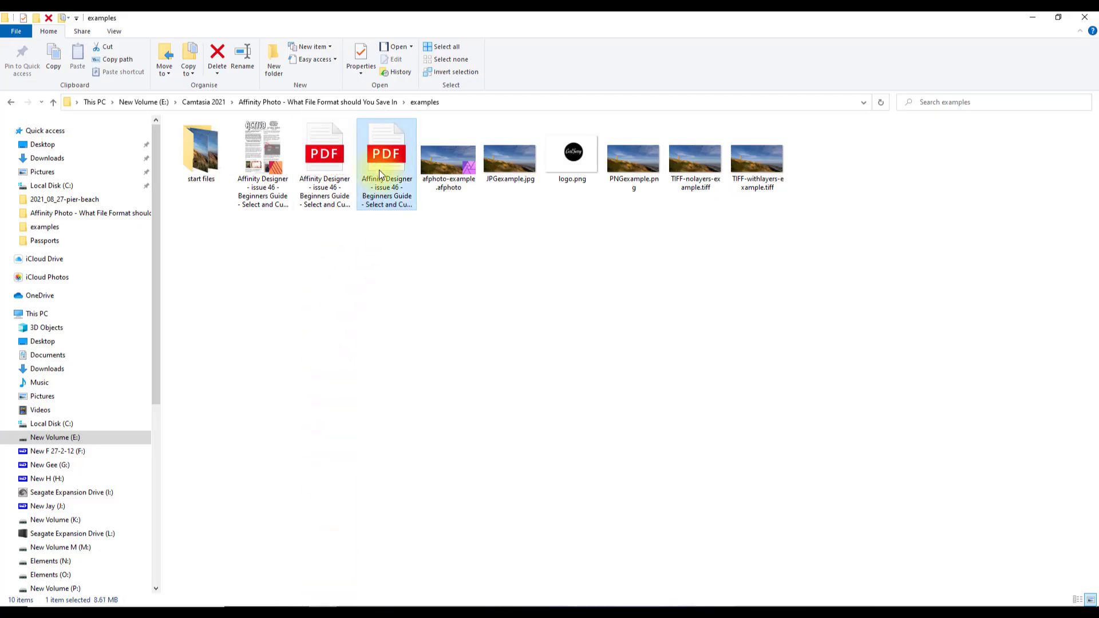
{"action": "double_click", "coordinate": [379, 170]}
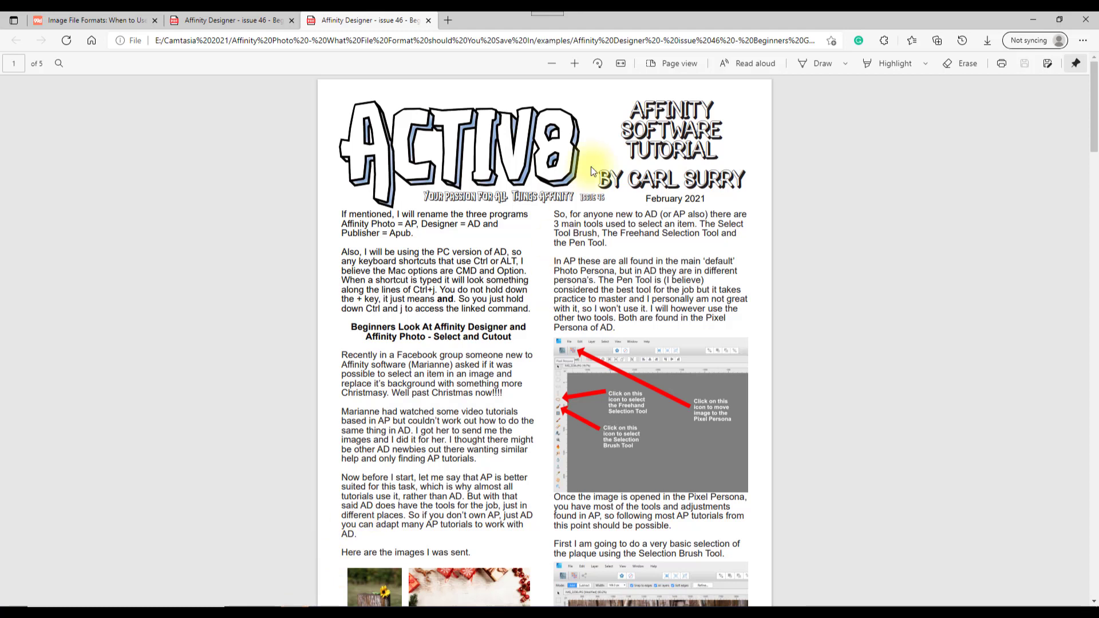
Flip between the two PDF tabs to compare them, scrolling down the third export.
{"action": "left_click", "coordinate": [246, 23]}
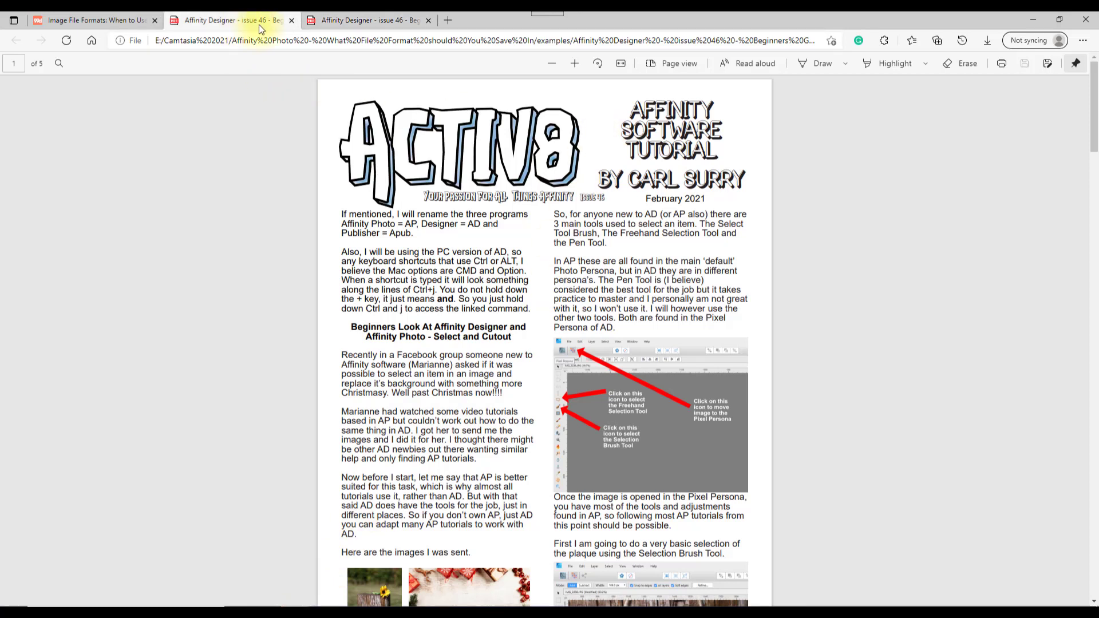
{"action": "left_click", "coordinate": [351, 19]}
{"action": "left_click", "coordinate": [262, 23]}
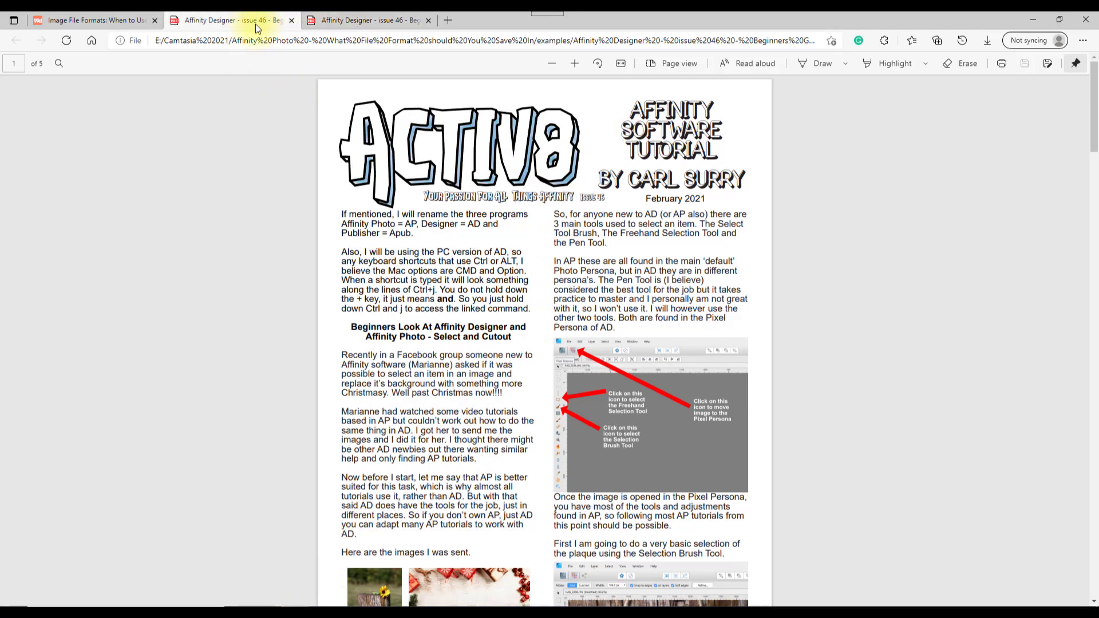
{"action": "left_click", "coordinate": [355, 25]}
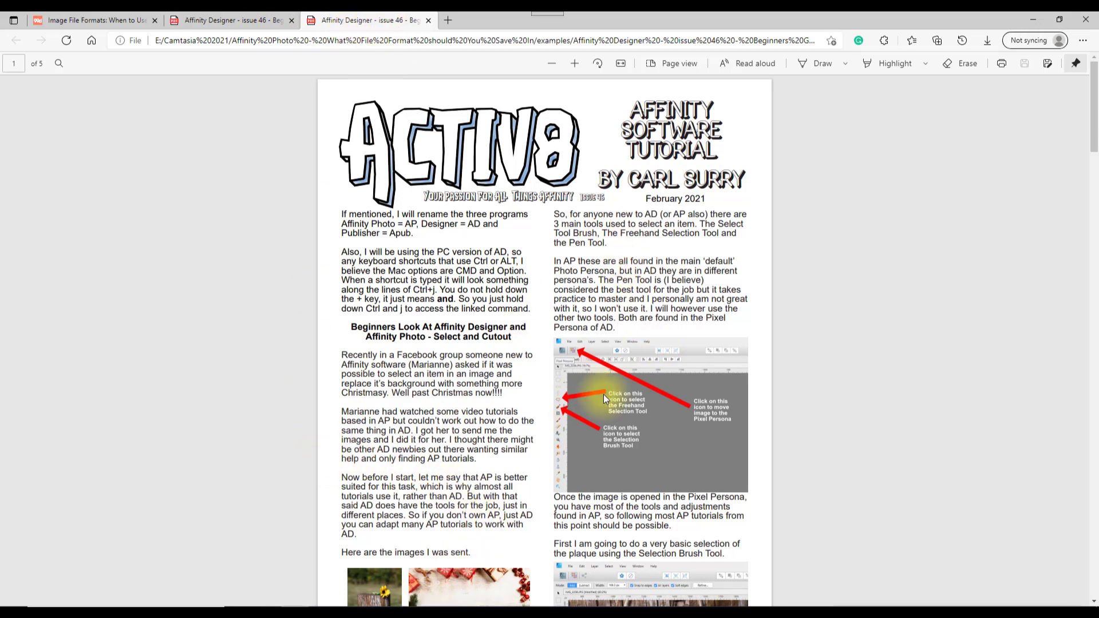
{"action": "left_click_drag", "start_coordinate": [1095, 124], "coordinate": [1092, 86]}
Bring Affinity Photo forward to the logo-stamped afphoto-example cliff photo.
{"action": "left_click", "coordinate": [393, 601]}
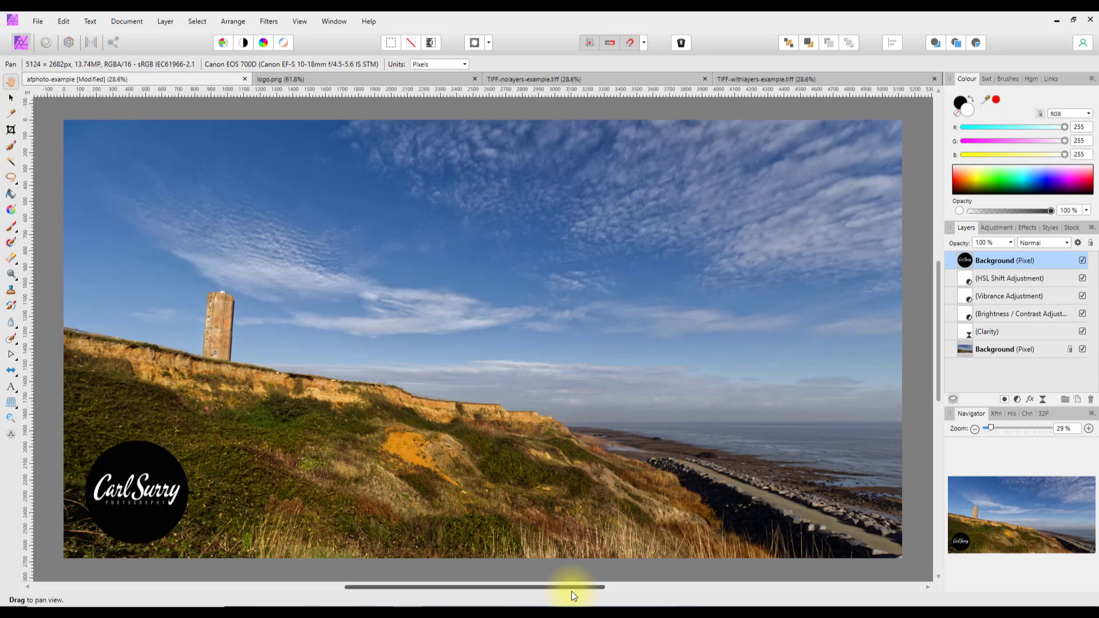
Glance at logo.png and the flattened TIFF-nolayers-example.tiff, then bring the Activ8 Publisher document back.
{"action": "left_click", "coordinate": [309, 85]}
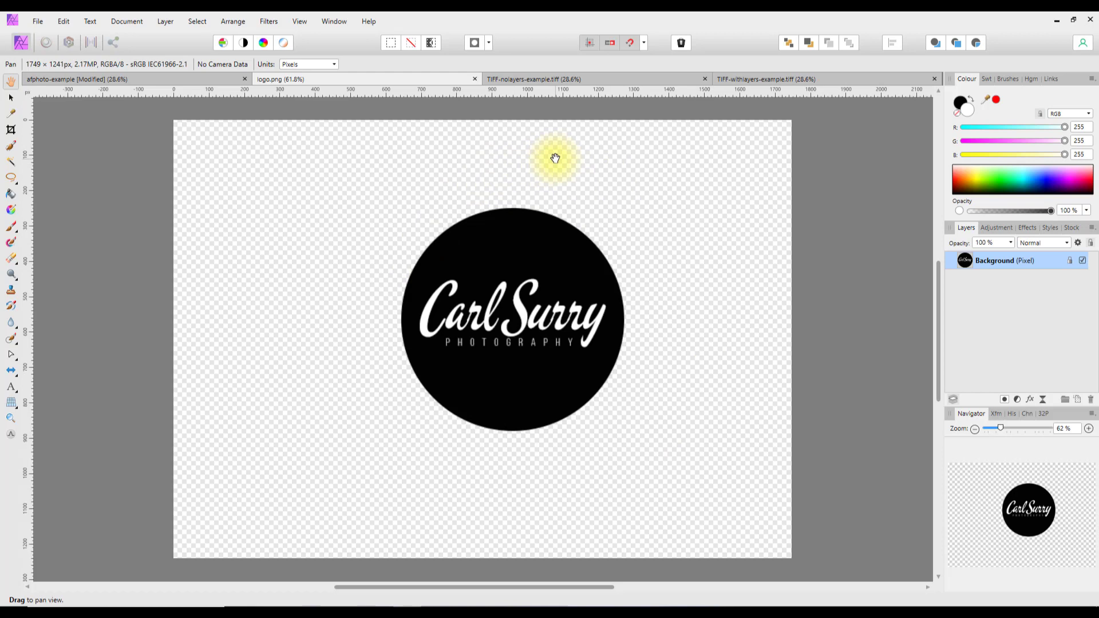
{"action": "left_click", "coordinate": [655, 80]}
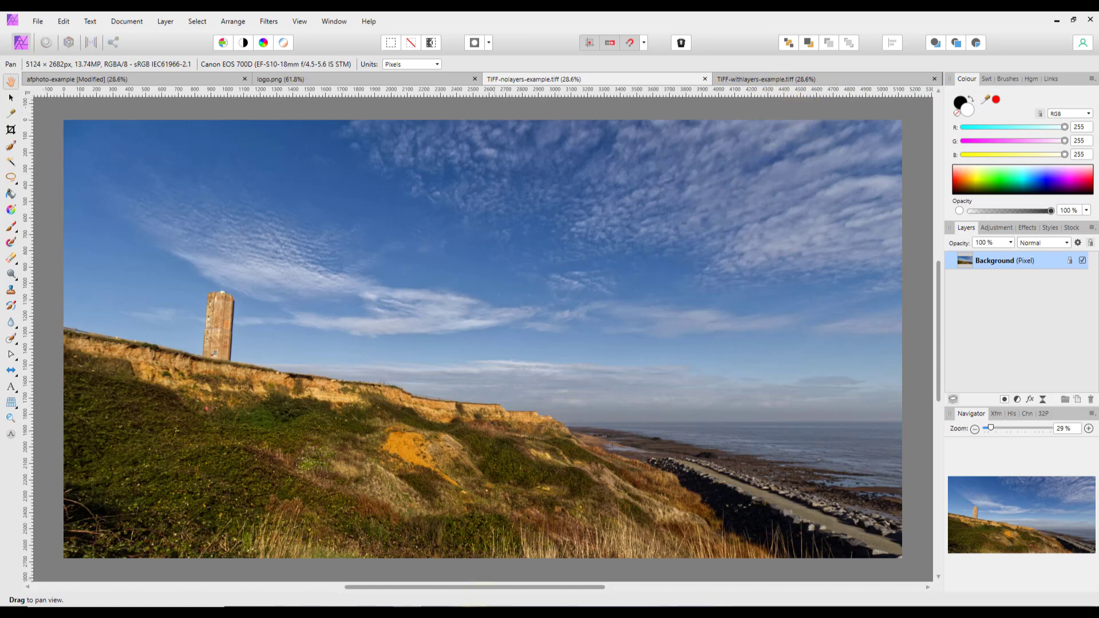
{"action": "mouse_move", "coordinate": [464, 608]}
{"action": "left_click", "coordinate": [480, 555]}
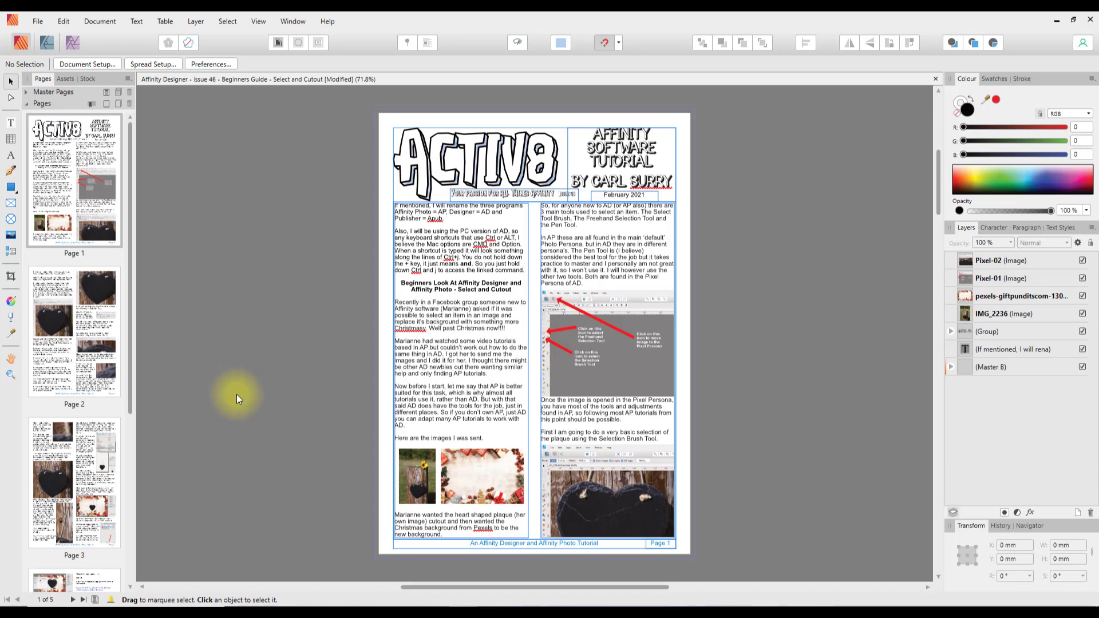
In Edge, close both Affinity Designer PDF tabs and scroll up to the raster/vector formats infographic.
{"action": "left_click", "coordinate": [297, 603]}
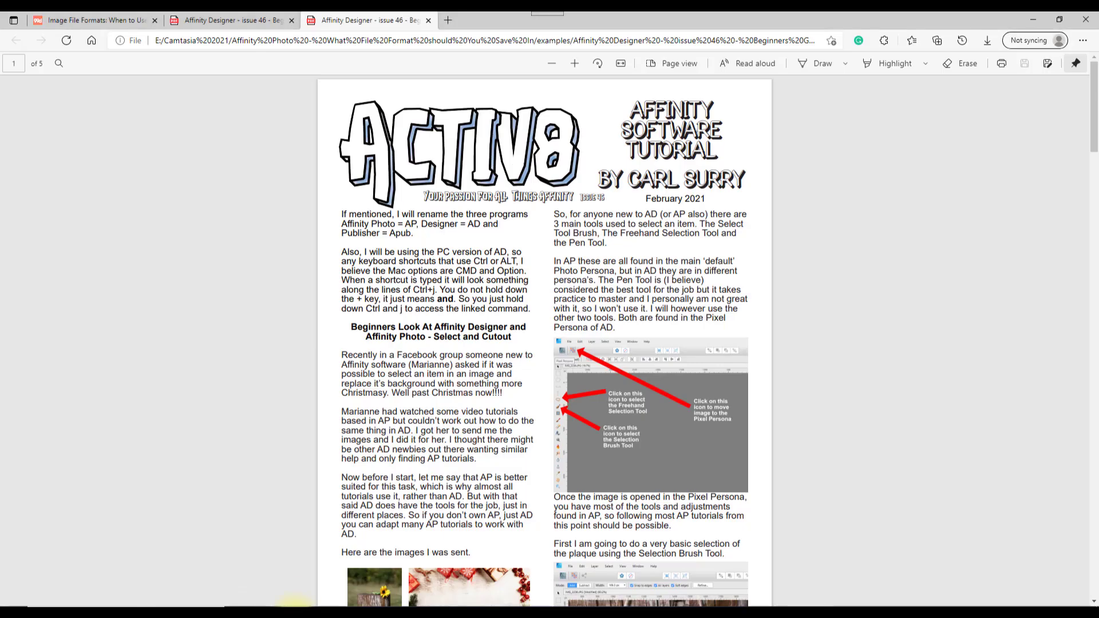
{"action": "left_click", "coordinate": [430, 21]}
{"action": "left_click", "coordinate": [292, 20]}
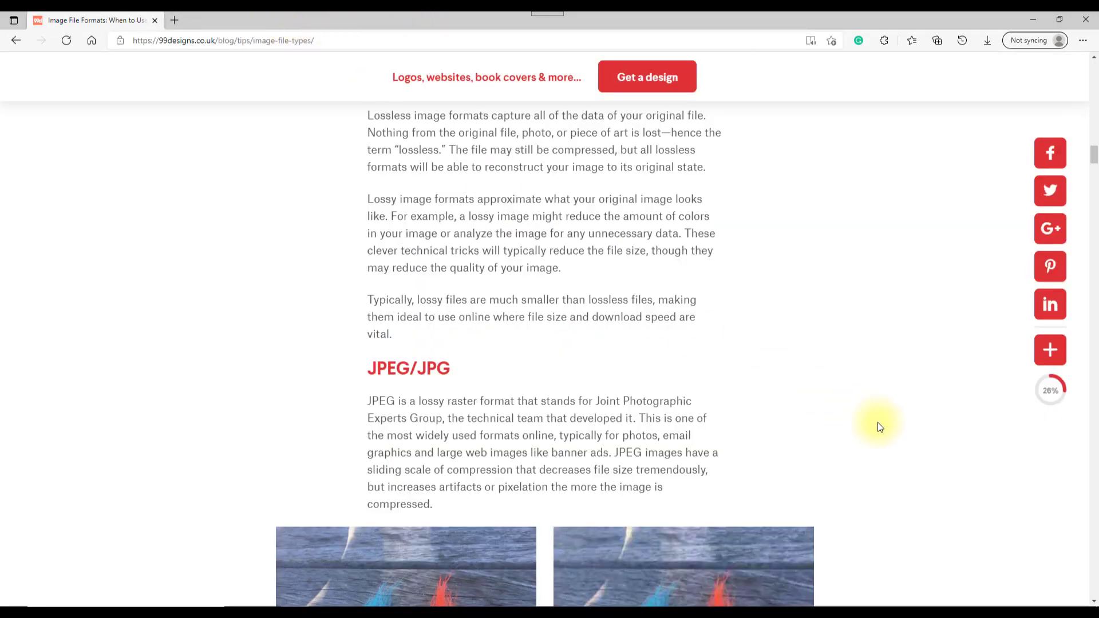
{"action": "scroll", "coordinate": [905, 362], "scroll_direction": "up", "scroll_amount": 8}
{"action": "scroll", "coordinate": [905, 363], "scroll_direction": "up", "scroll_amount": 20}
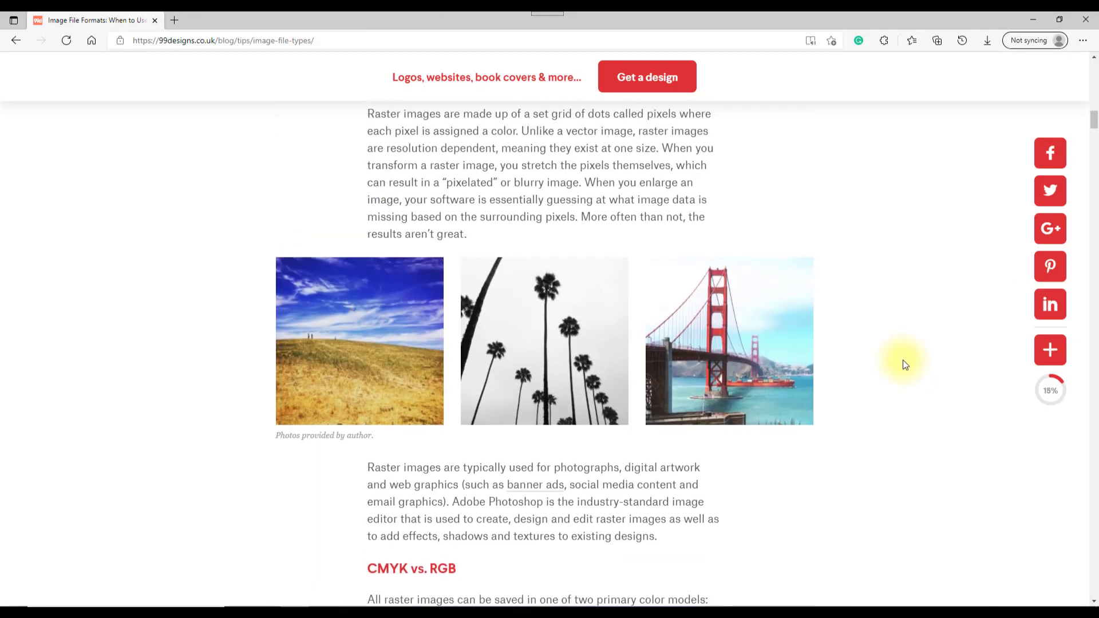
{"action": "scroll", "coordinate": [905, 363], "scroll_direction": "up", "scroll_amount": 5}
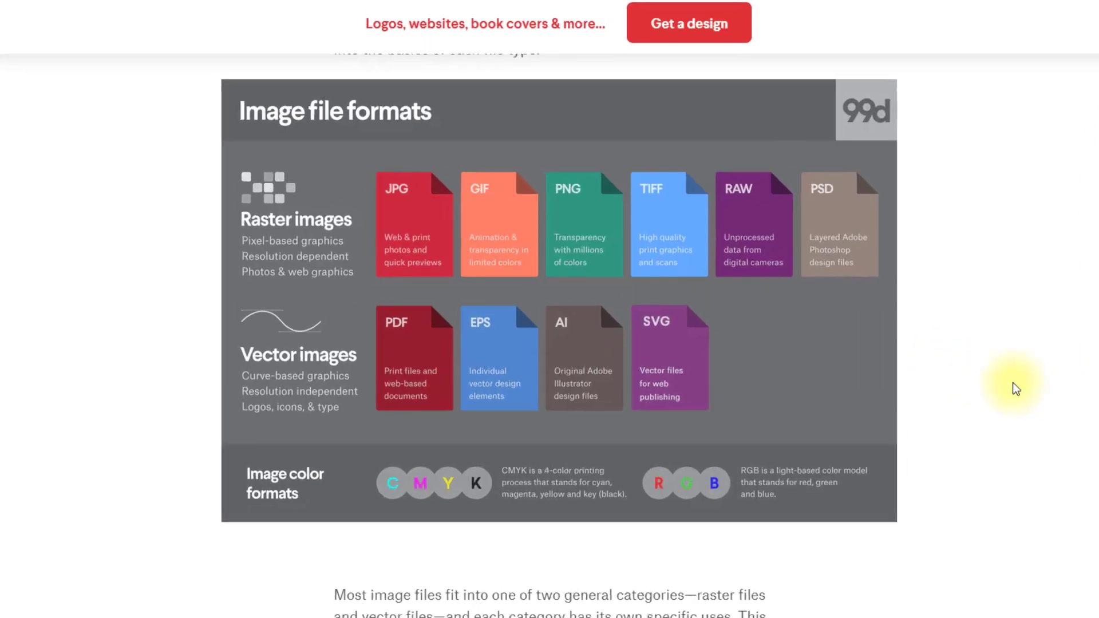